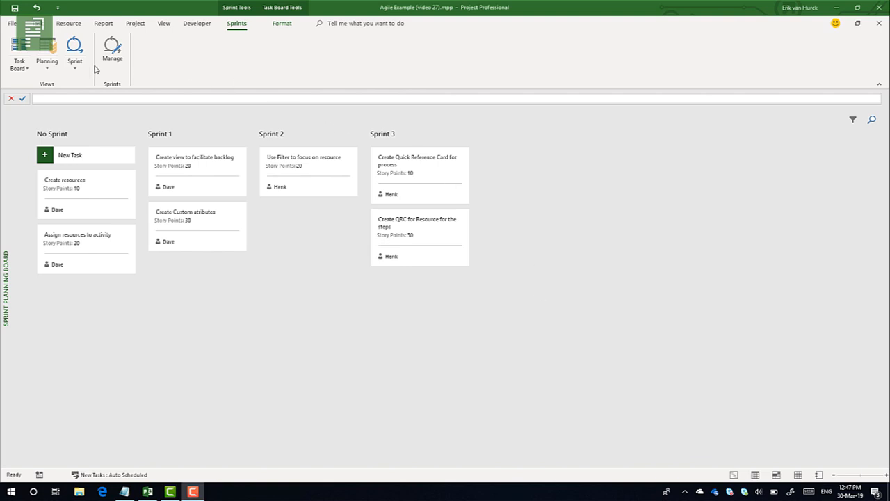
Open the account page to view the product information.
left_click(10, 28)
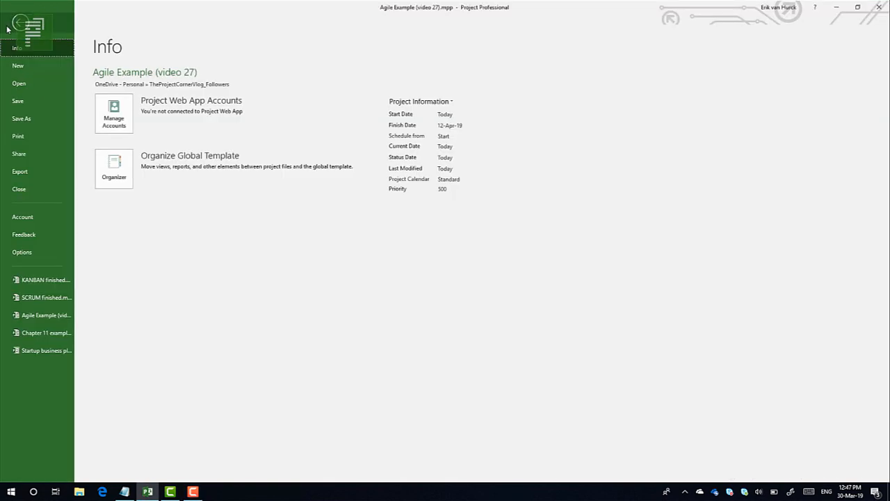
left_click(32, 221)
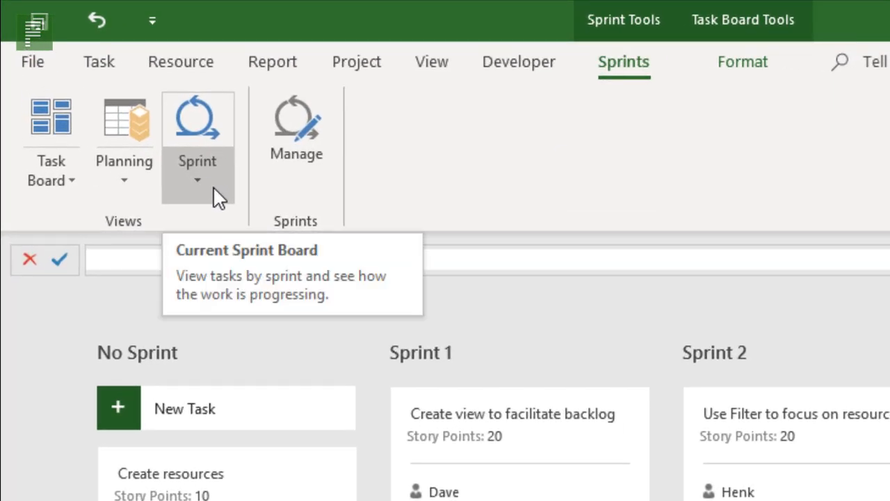
Show the tasks of the current sprint on the Current Sprint Board.
left_click(130, 118)
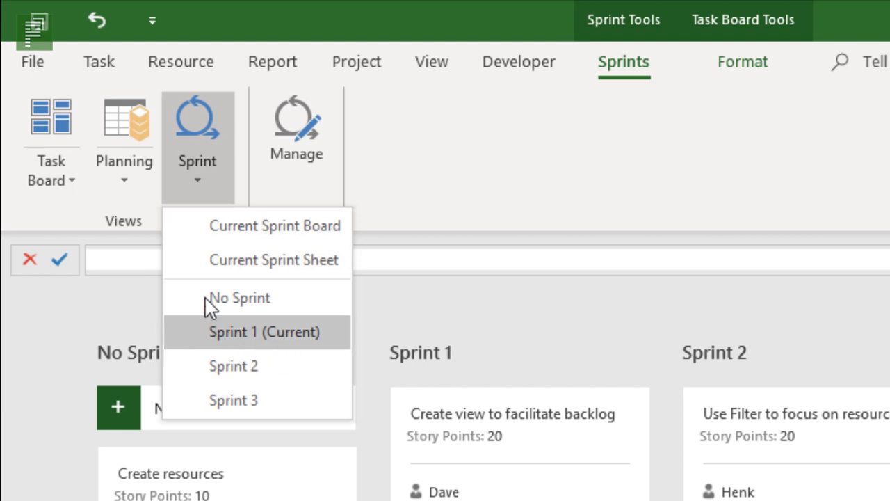
left_click(236, 226)
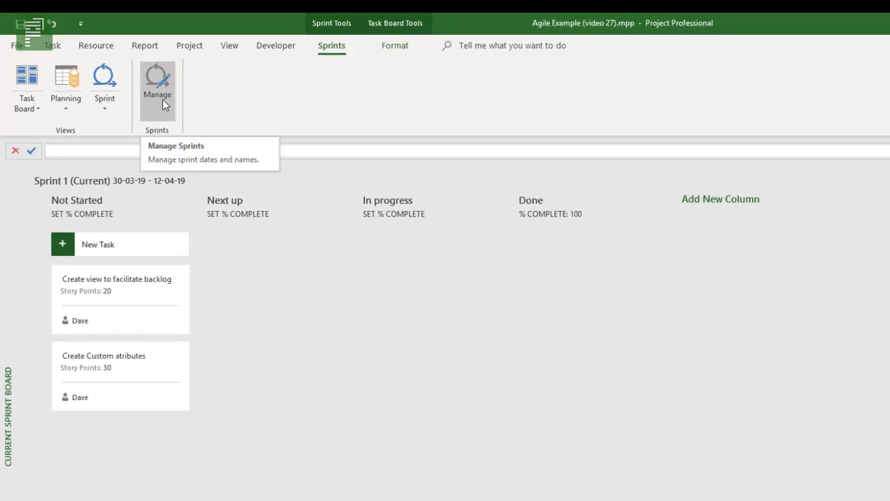
Add two more two-week sprints after Sprint 3 and show them on the Sprint Planning Board.
left_click(163, 103)
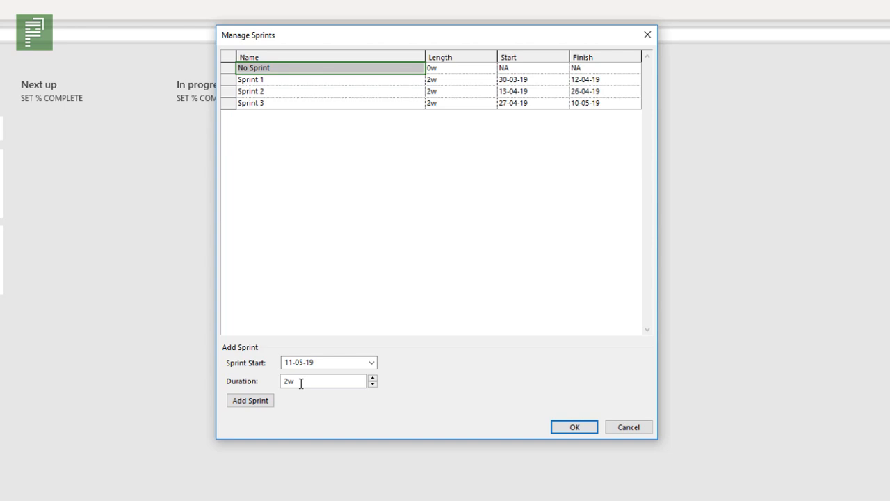
left_click(262, 406)
left_click(262, 407)
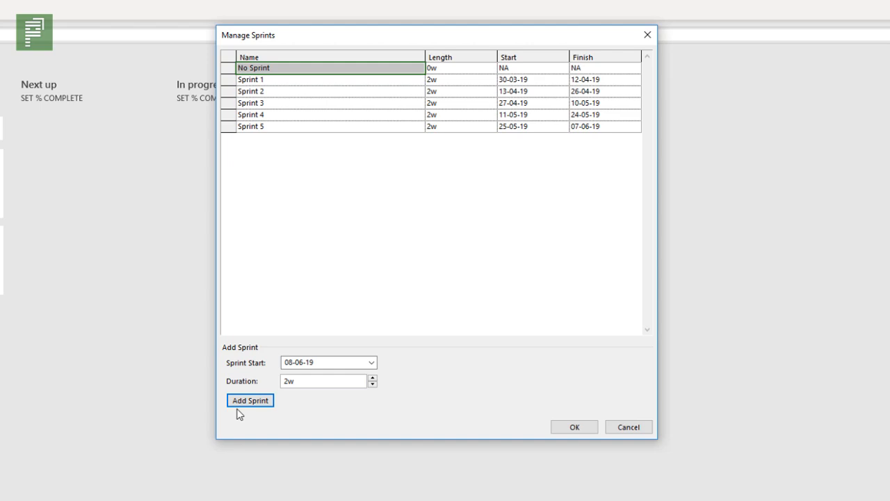
left_click(562, 433)
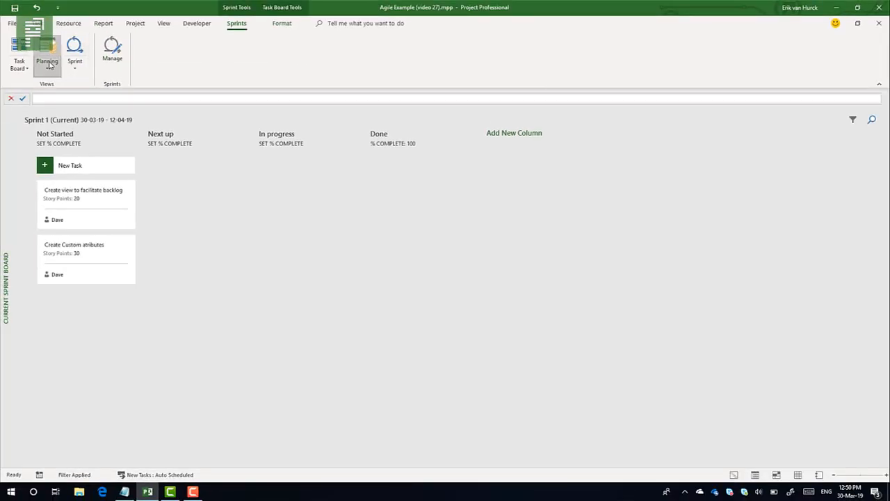
left_click(49, 67)
left_click(62, 84)
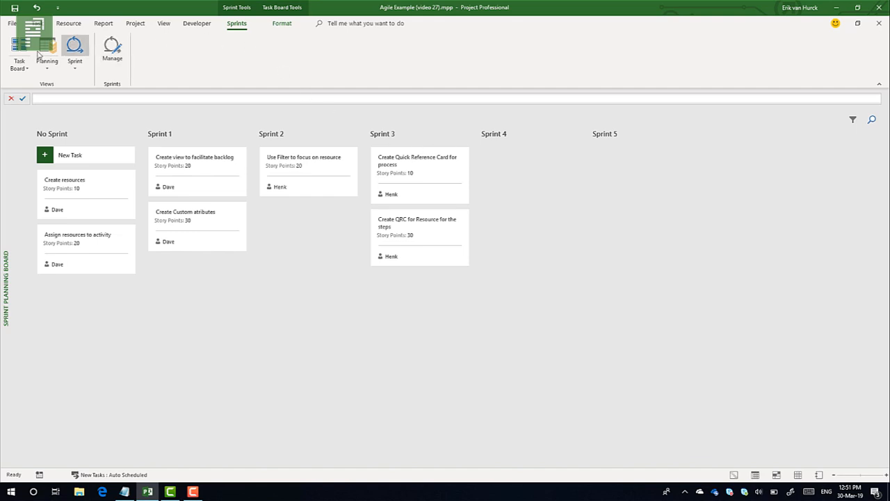
On the Task Board, set the % complete of the In progress column to 50 and of Next up to 5.
left_click(19, 68)
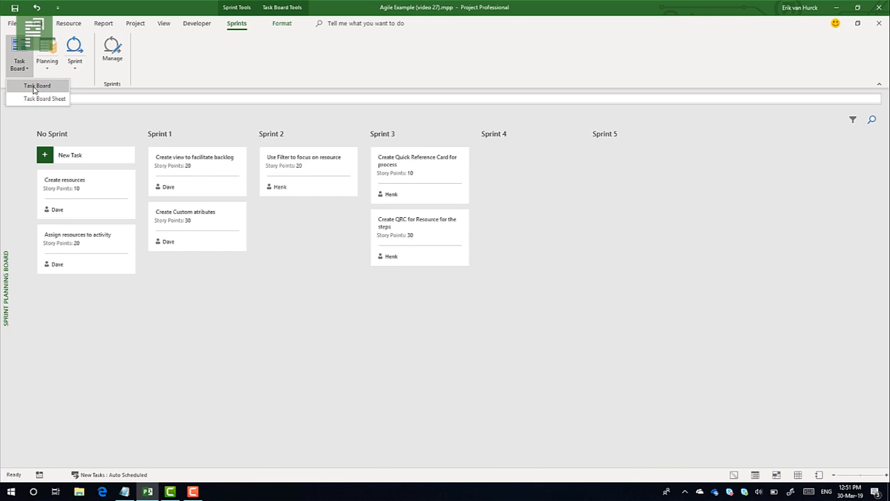
left_click(37, 85)
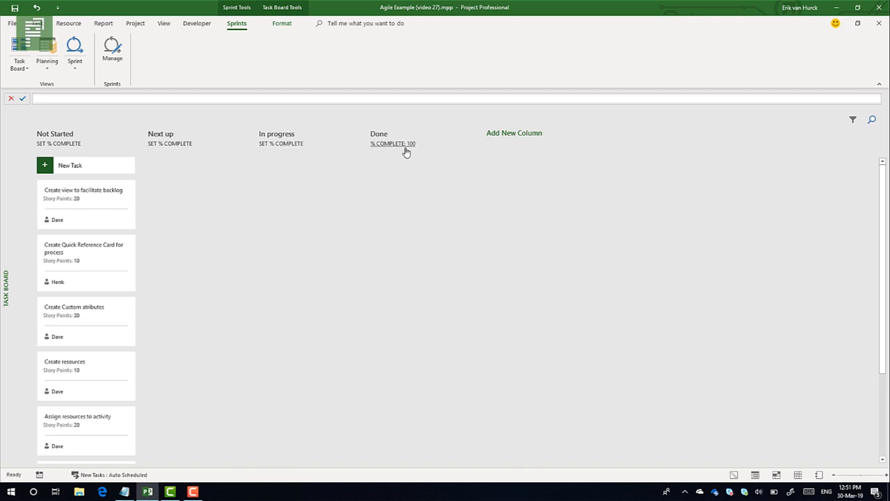
left_click(280, 147)
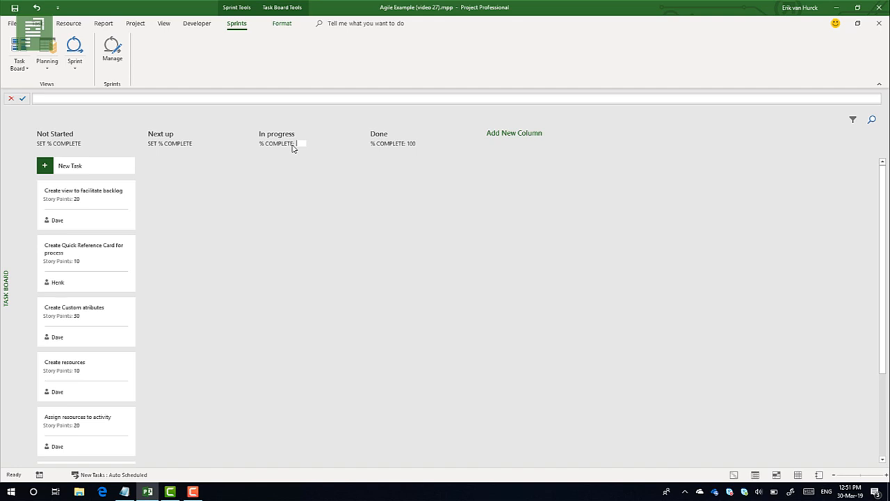
key("Return")
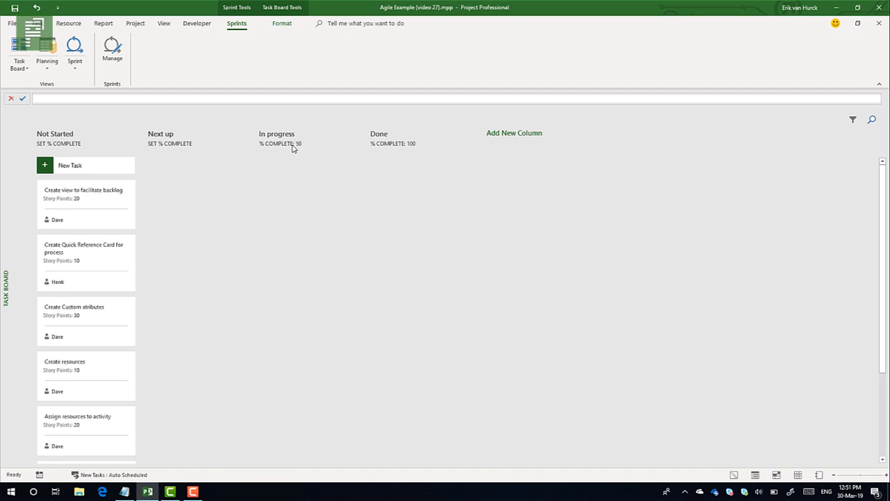
left_click(191, 145)
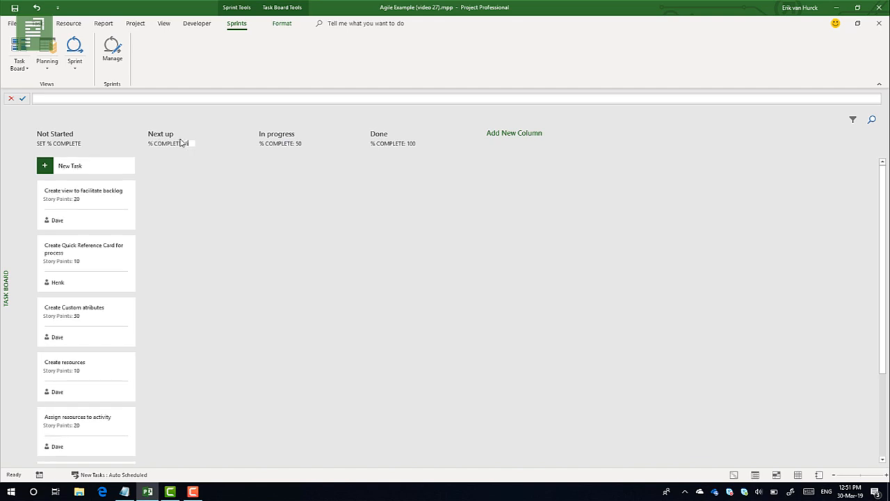
type("5")
key("Return")
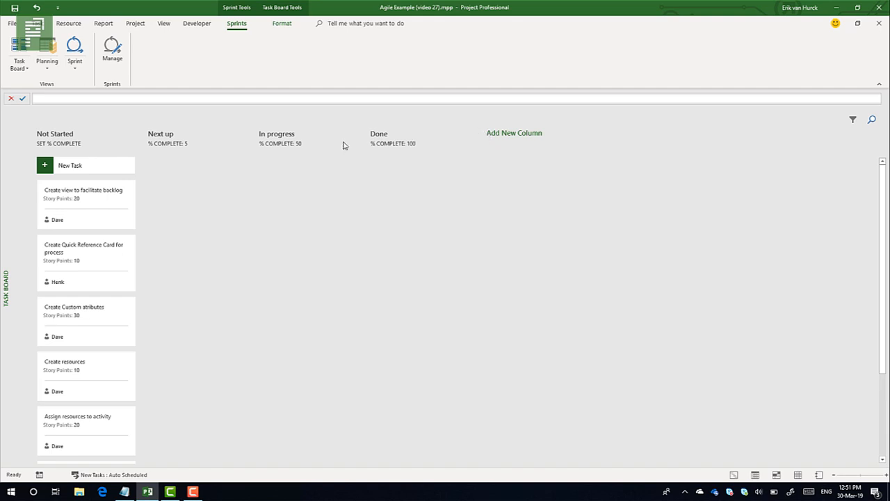
Add a board column named Ready to Test with 75 % complete and place it before the Done column.
left_click(506, 136)
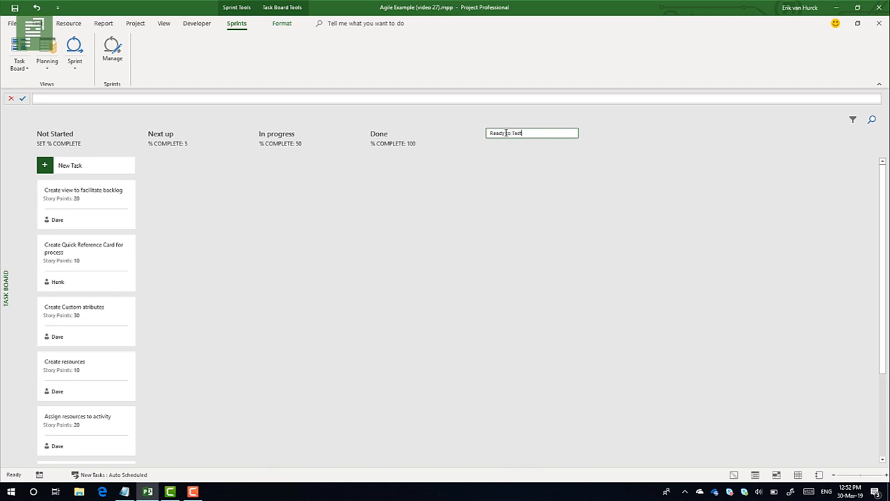
key("Return")
left_click(515, 144)
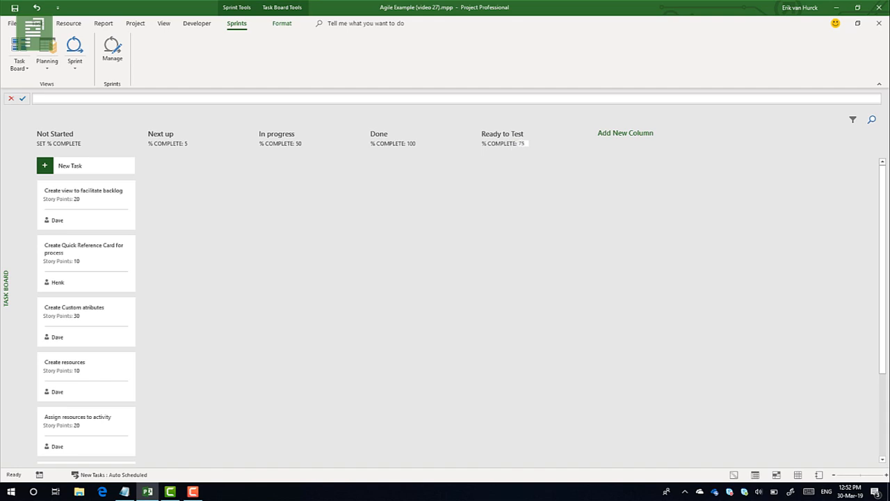
left_click(487, 134)
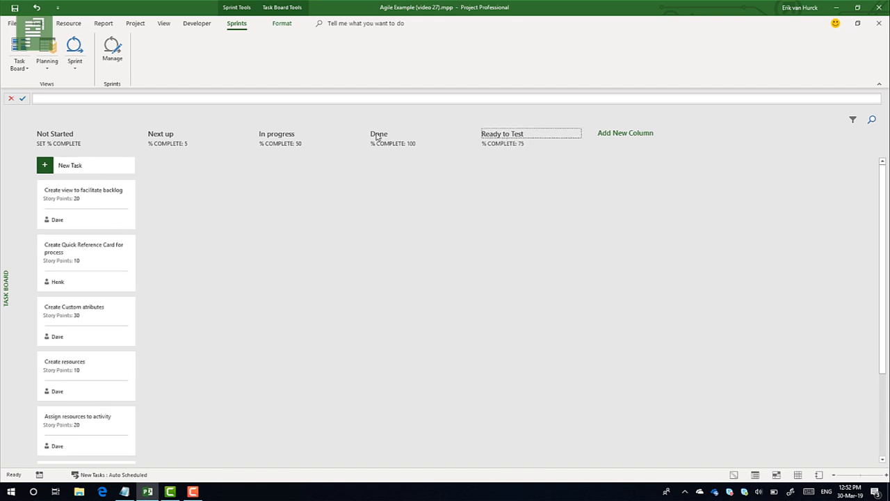
right_click(493, 135)
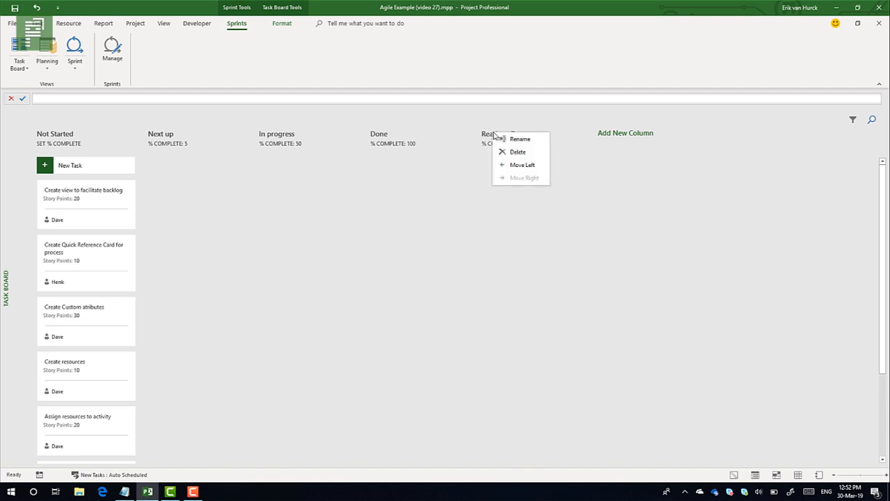
left_click(504, 166)
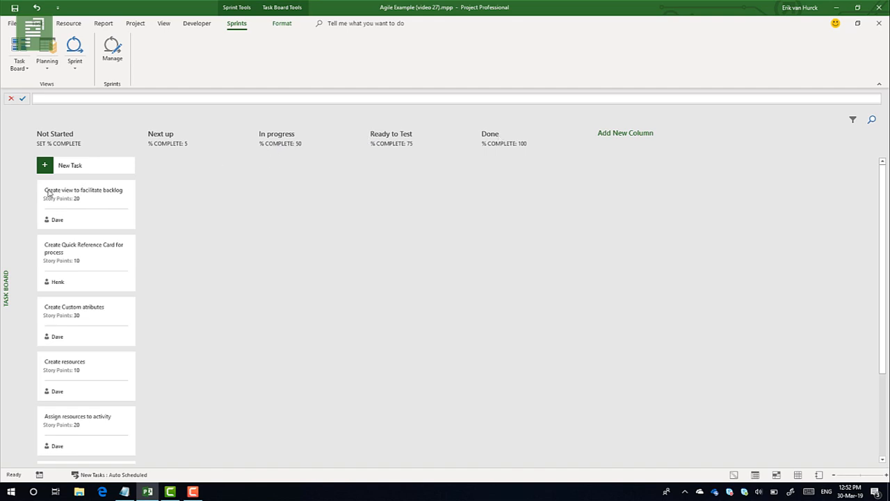
left_click_drag(45, 192, 86, 185)
right_click(272, 135)
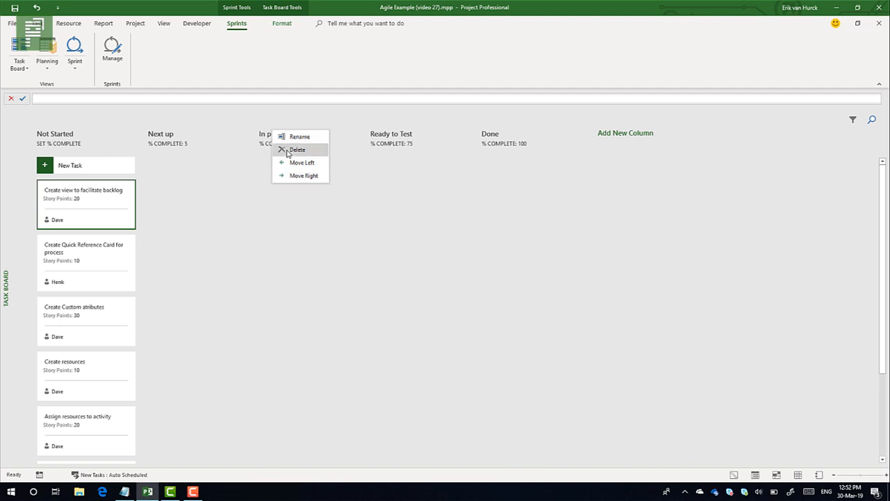
left_click(275, 213)
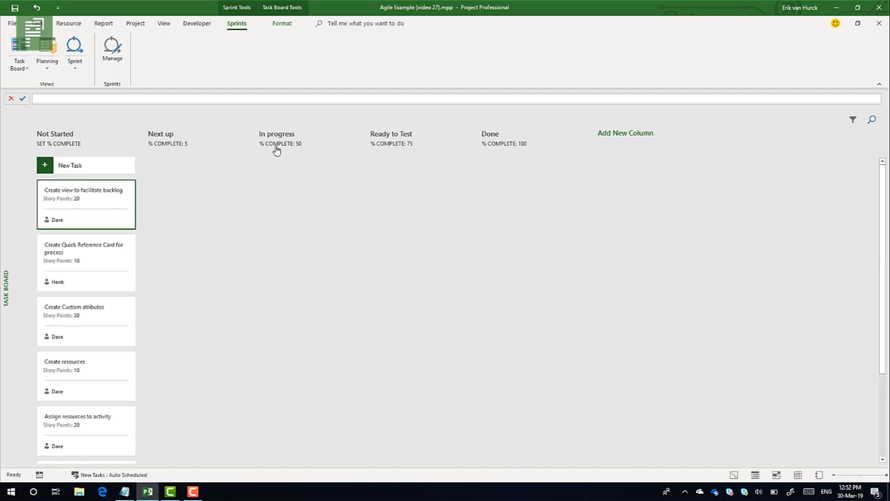
Add a new task named Dummy task to the Not Started column and select its card.
left_click(87, 170)
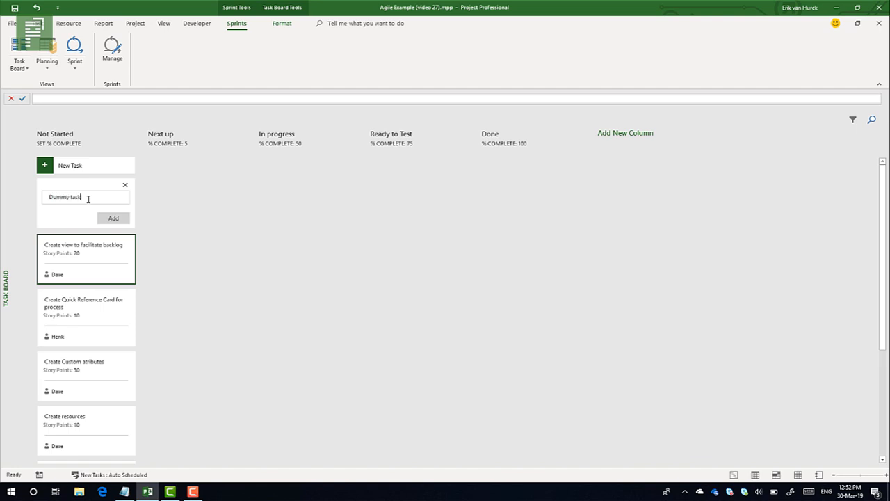
key("Return")
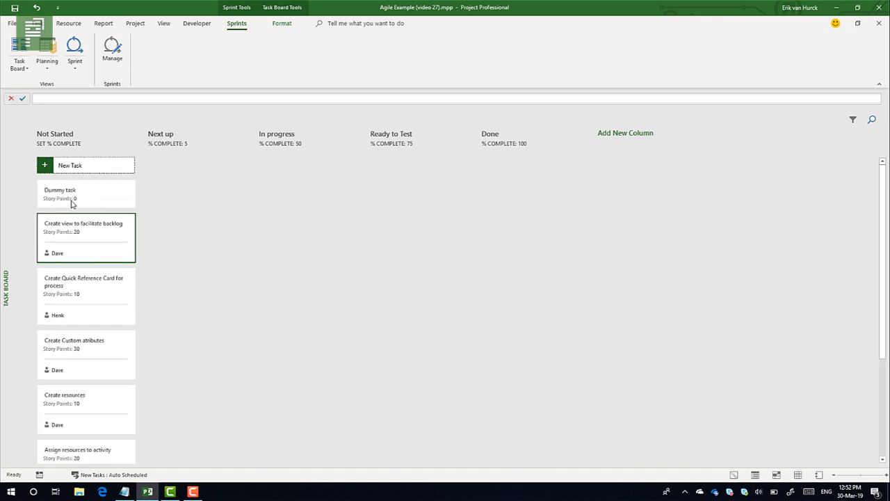
left_click(83, 193)
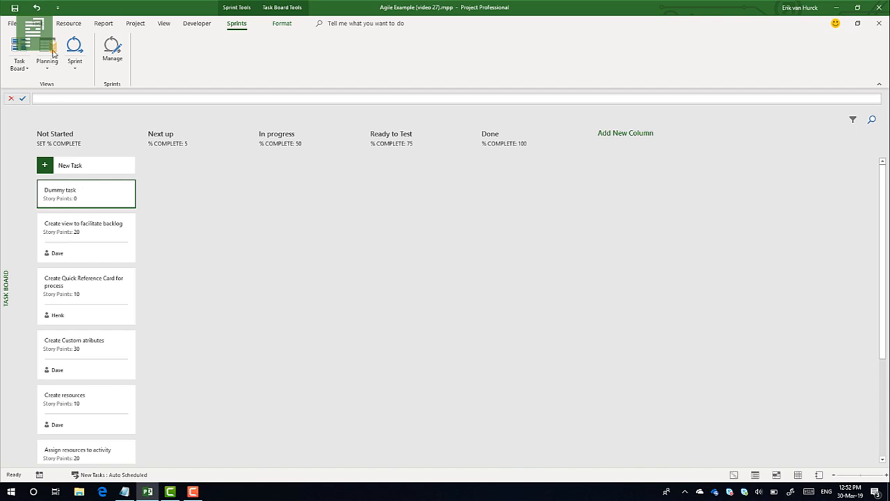
In the Tracking Gantt, insert a % Complete column before User Story and select the Dummy task's value in it.
left_click(36, 23)
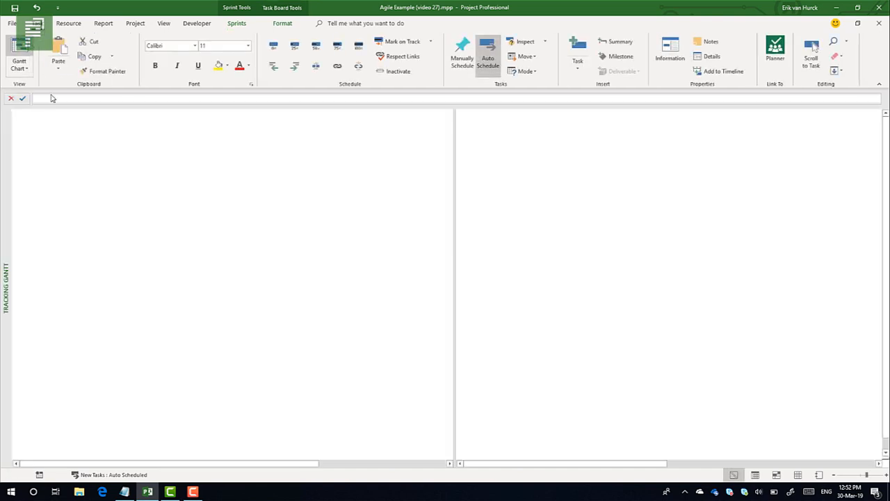
left_click(125, 270)
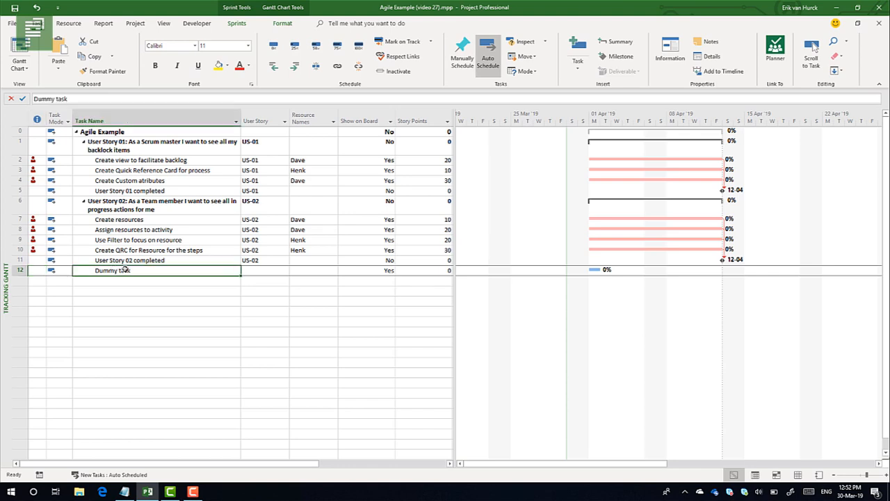
right_click(257, 118)
left_click(267, 195)
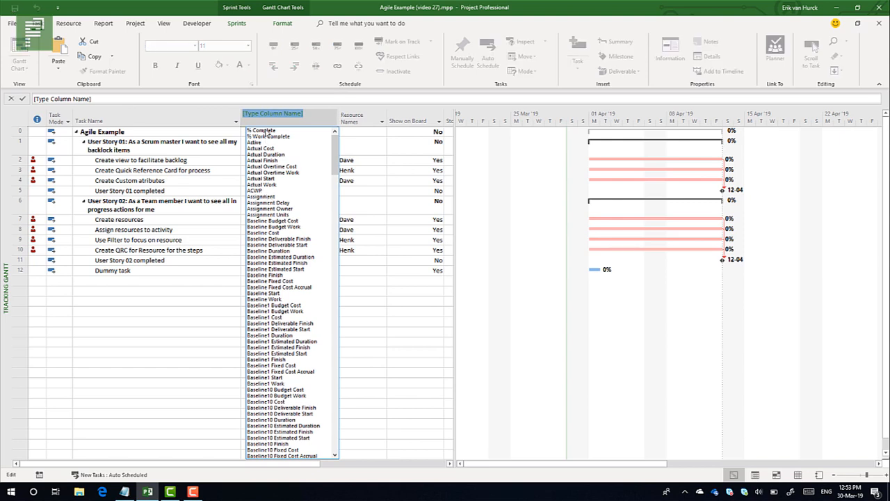
left_click(264, 131)
left_click(249, 270)
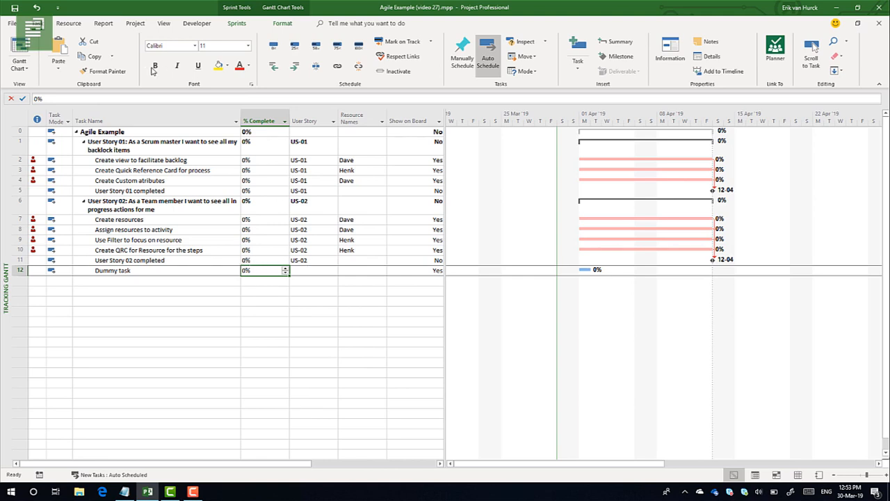
Return to the Task Board and move the Dummy task card to the Next up column.
left_click(237, 23)
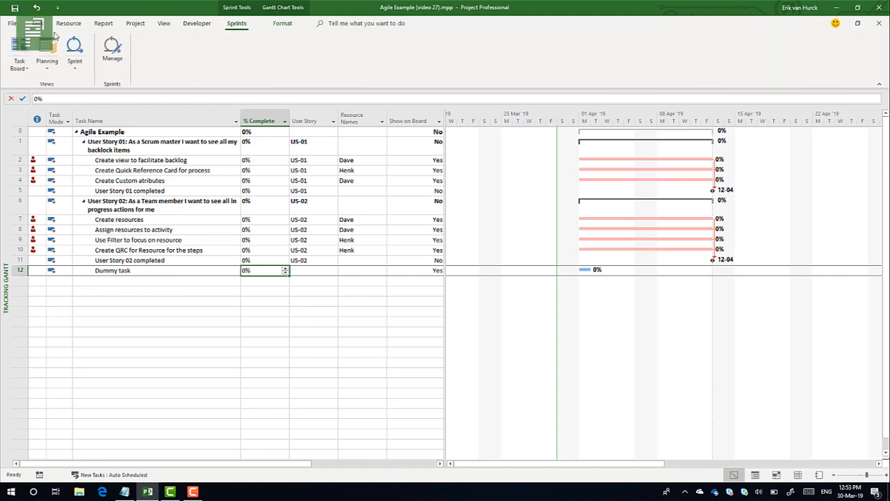
left_click(21, 50)
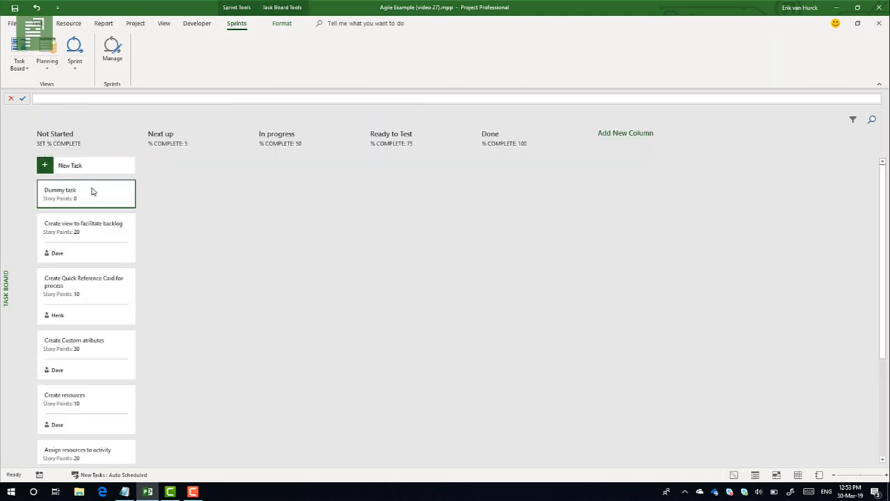
left_click_drag(91, 191, 182, 176)
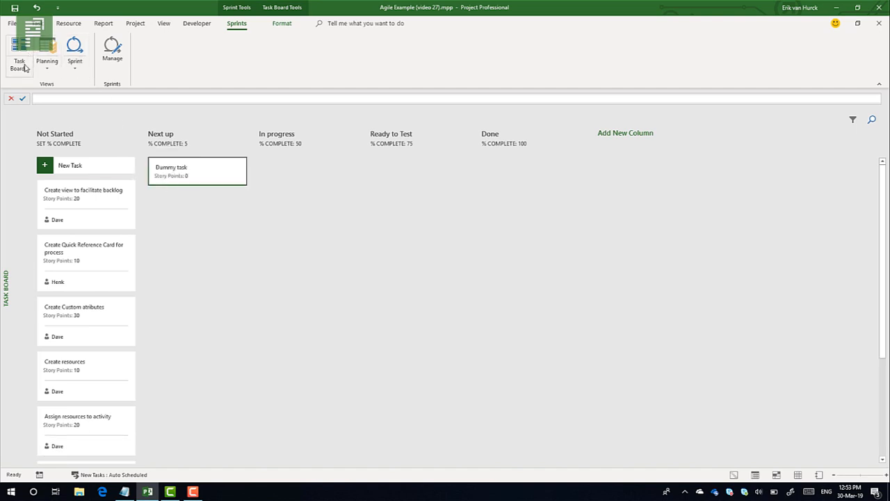
Check the Dummy task's % Complete value in the Tracking Gantt.
left_click(36, 22)
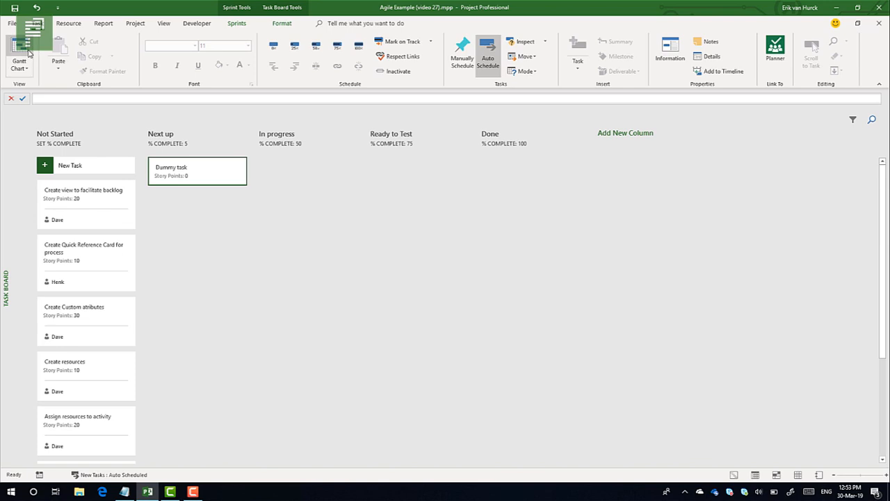
left_click(19, 47)
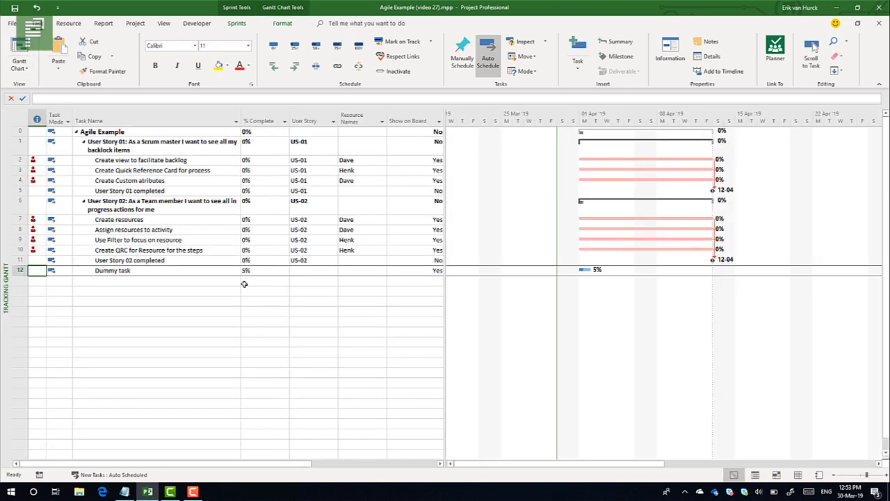
left_click(256, 271)
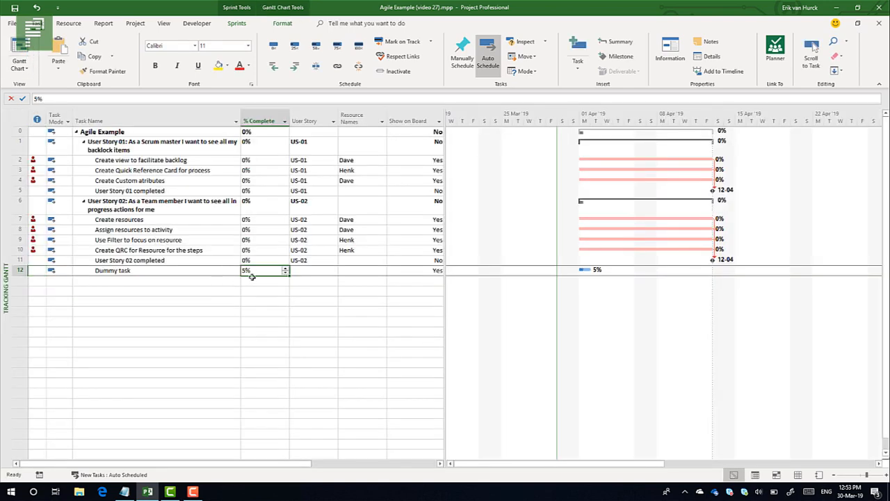
Return to the Task Board and move the Dummy task card to the In progress column.
left_click(228, 24)
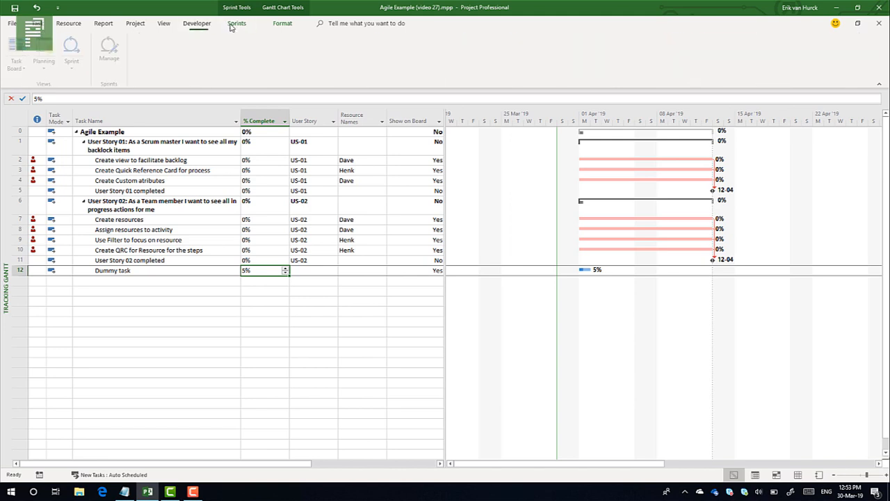
left_click(21, 53)
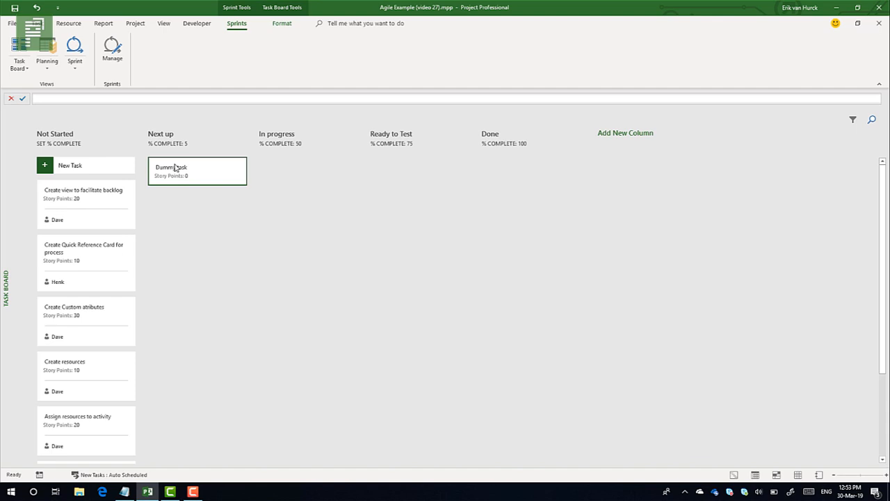
left_click_drag(174, 167, 281, 149)
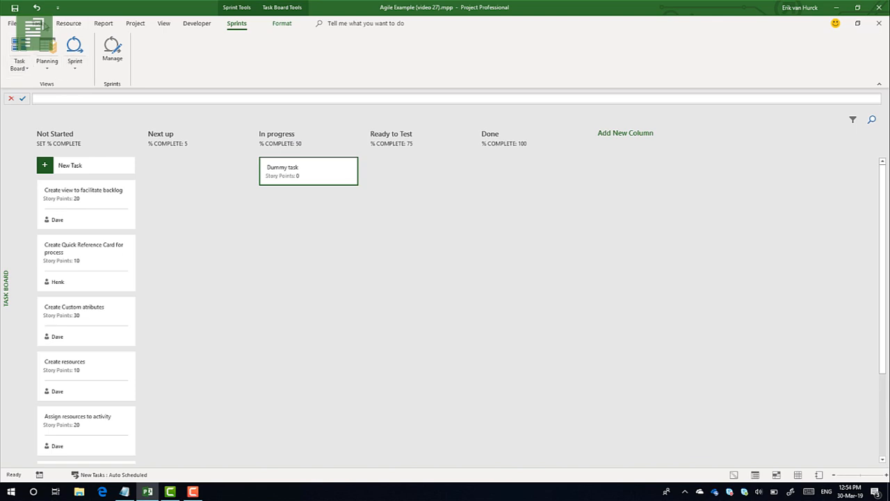
Open the Tracking Gantt and check the Dummy task's % Complete value.
left_click(36, 23)
left_click(18, 48)
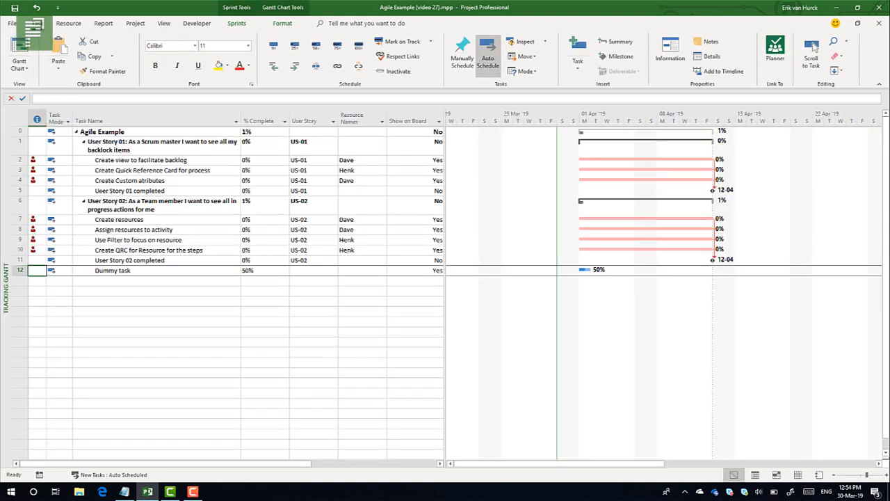
left_click(252, 270)
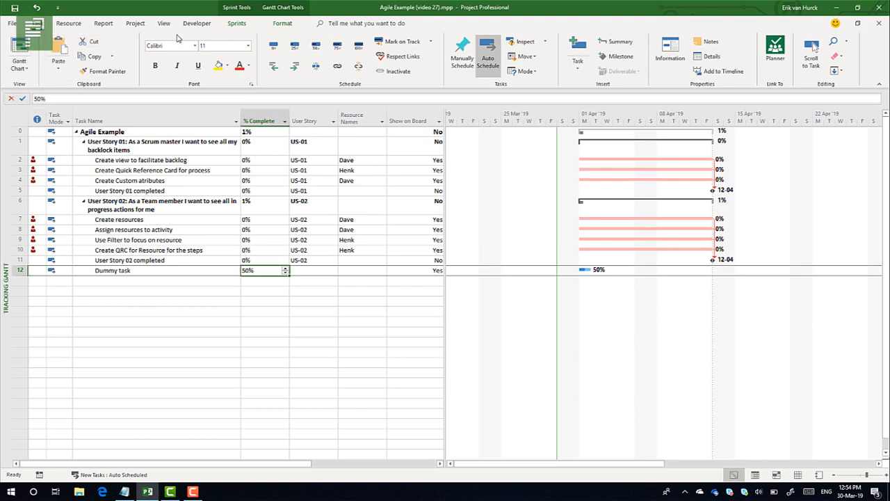
Switch back to the Task Board and move the Dummy task card from In progress to the Done column.
left_click(235, 24)
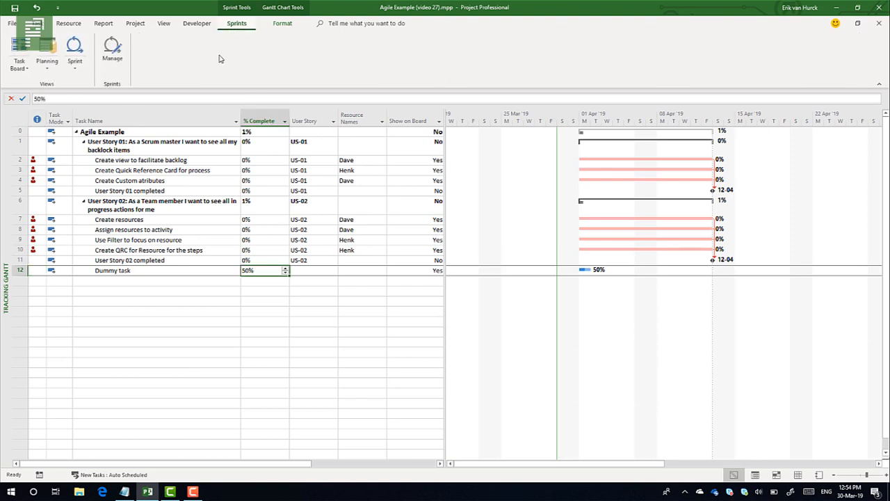
left_click(20, 50)
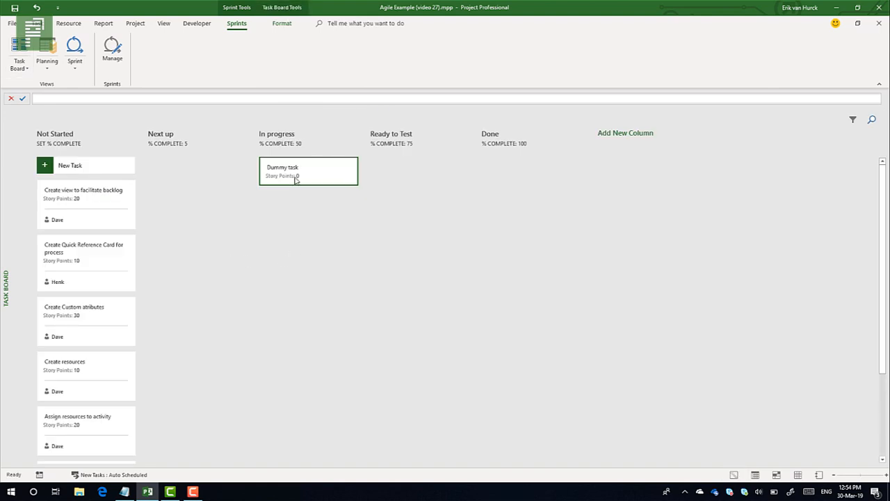
left_click_drag(290, 173, 491, 173)
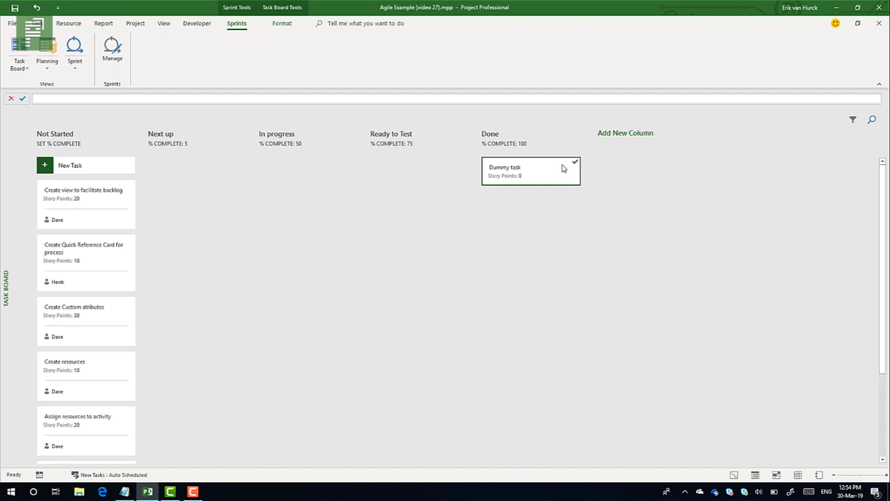
right_click(564, 165)
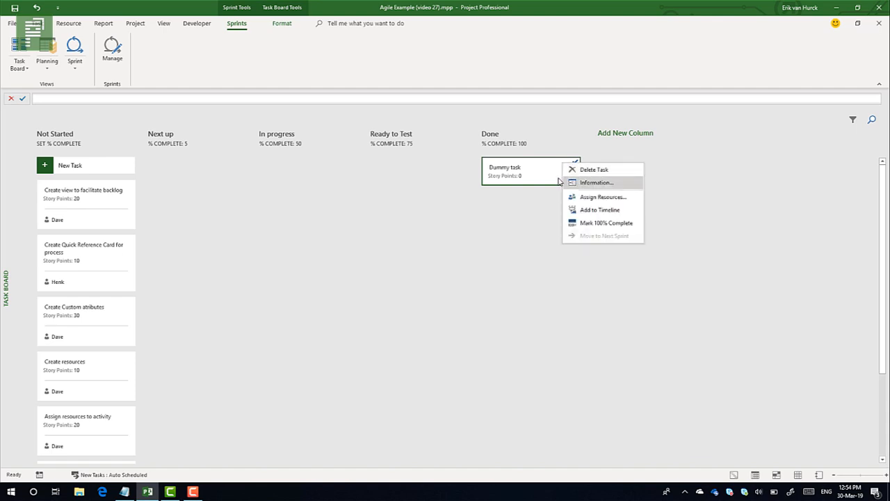
left_click(532, 207)
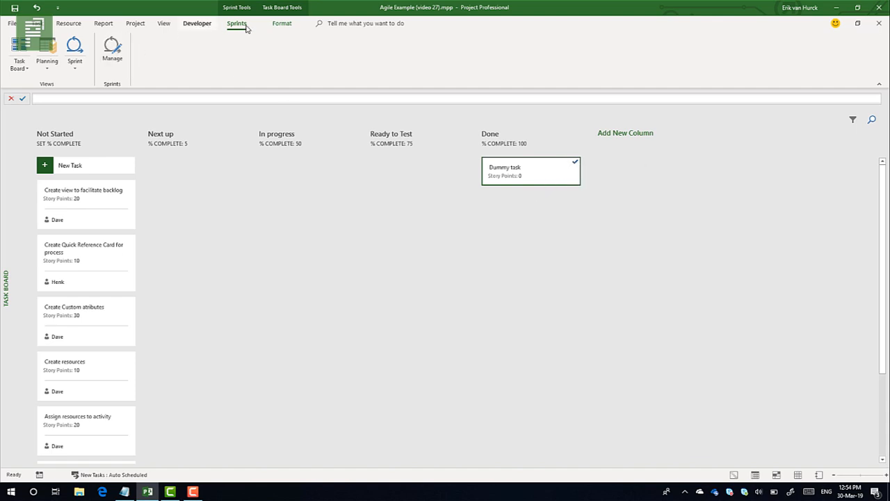
Review the Customize Task Board Cards options, including the checkmark shown at 100% complete, and close them without changes.
left_click(281, 25)
left_click(68, 60)
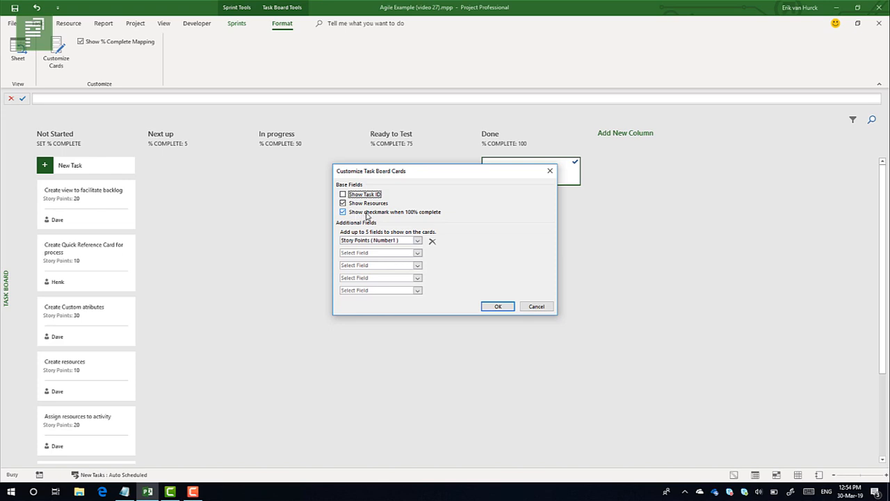
left_click(498, 306)
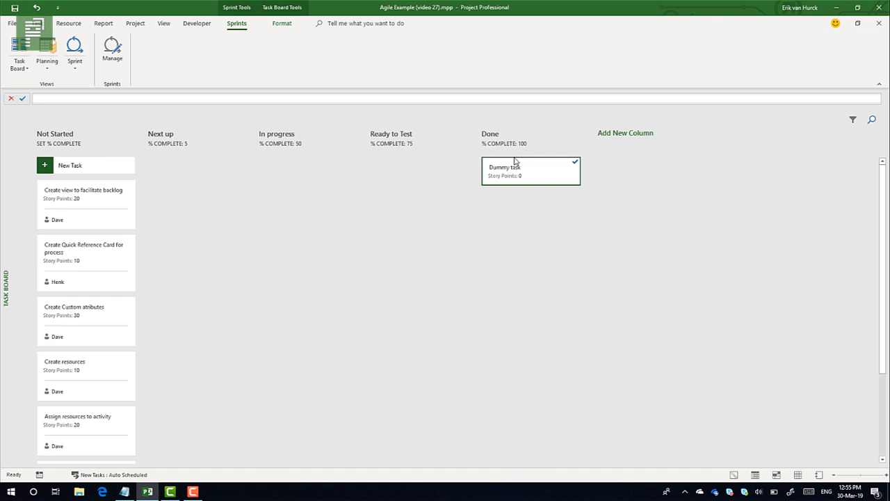
Move the Dummy task card from Done back to the Next up column and switch to the Tracking Gantt.
left_click_drag(513, 171, 175, 167)
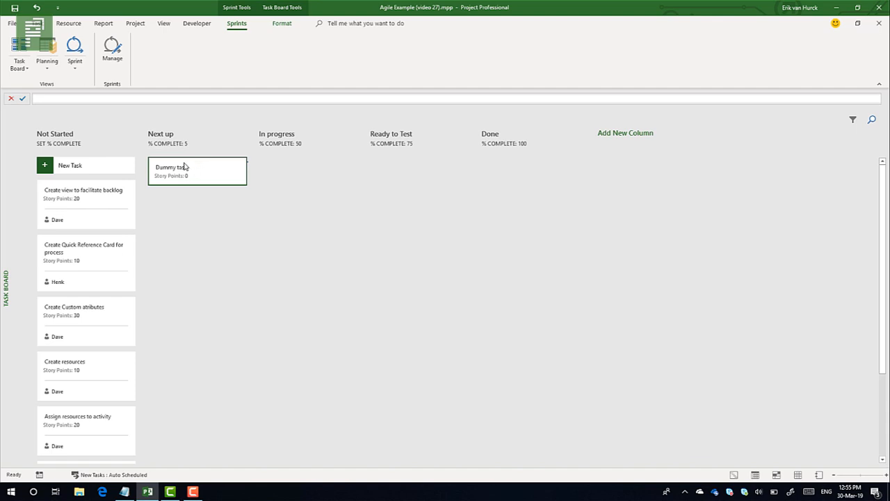
left_click(34, 23)
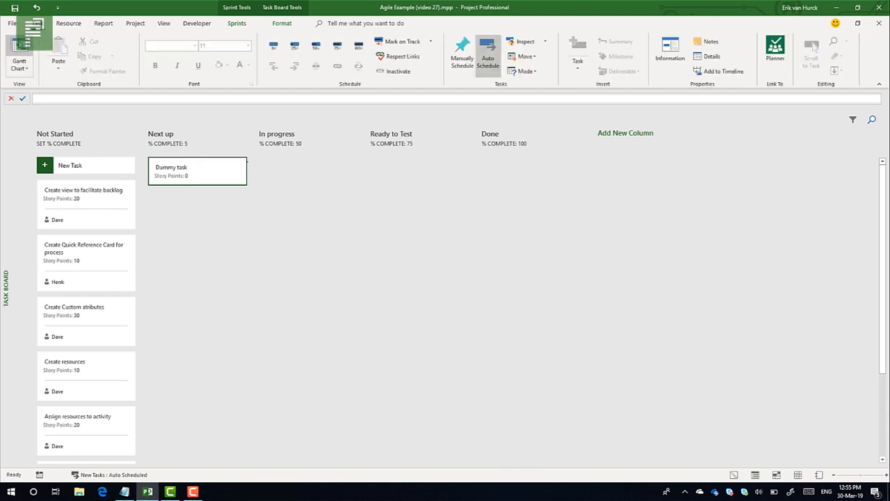
left_click(18, 46)
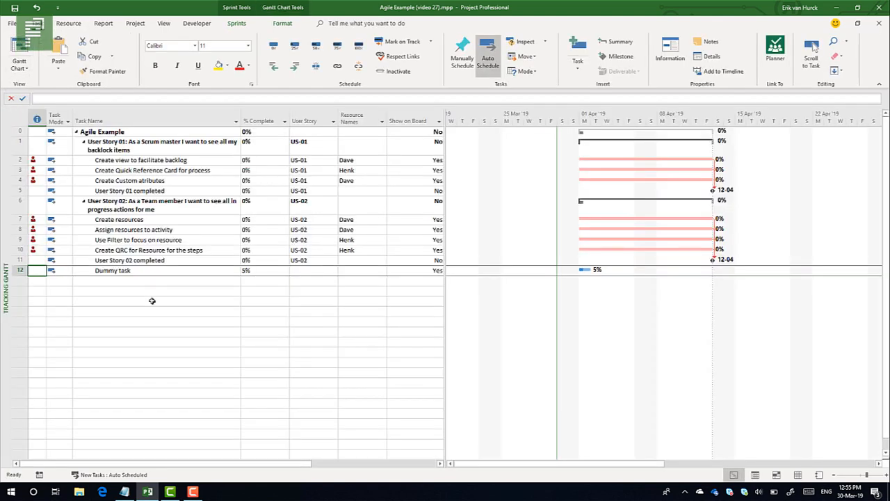
Set the Dummy task's % Complete to 50% directly in the Tracking Gantt table.
left_click(248, 270)
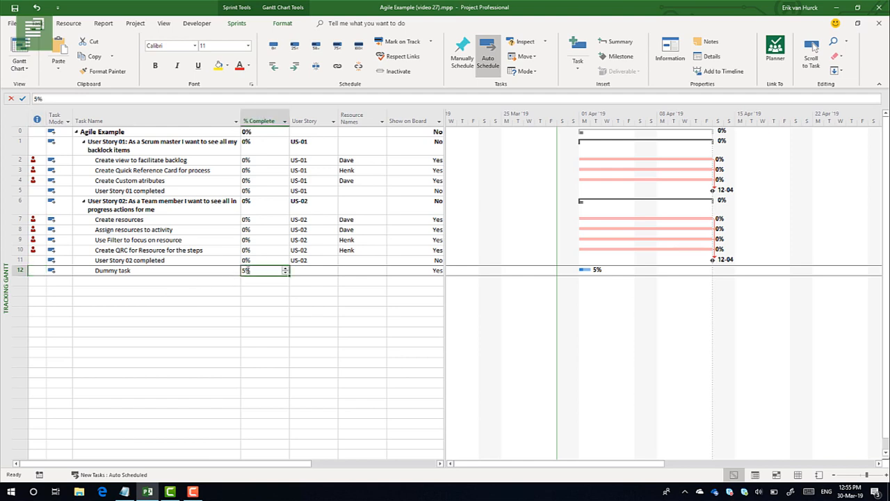
type("50")
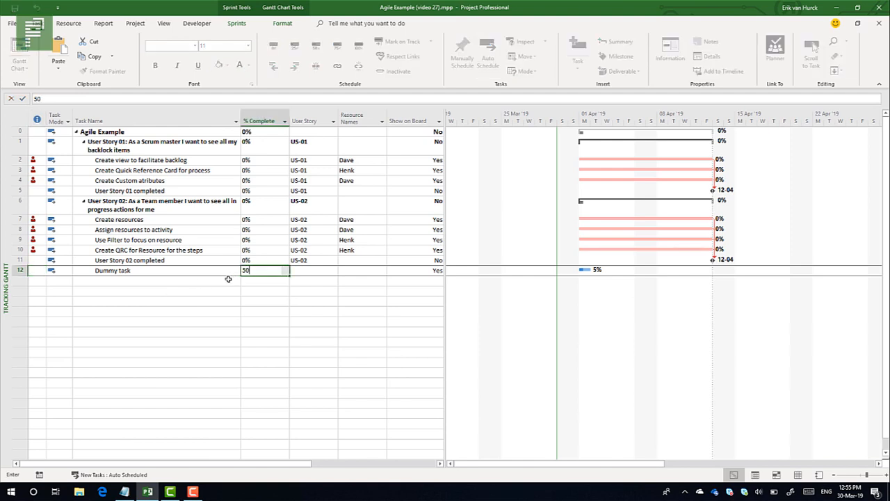
left_click(224, 278)
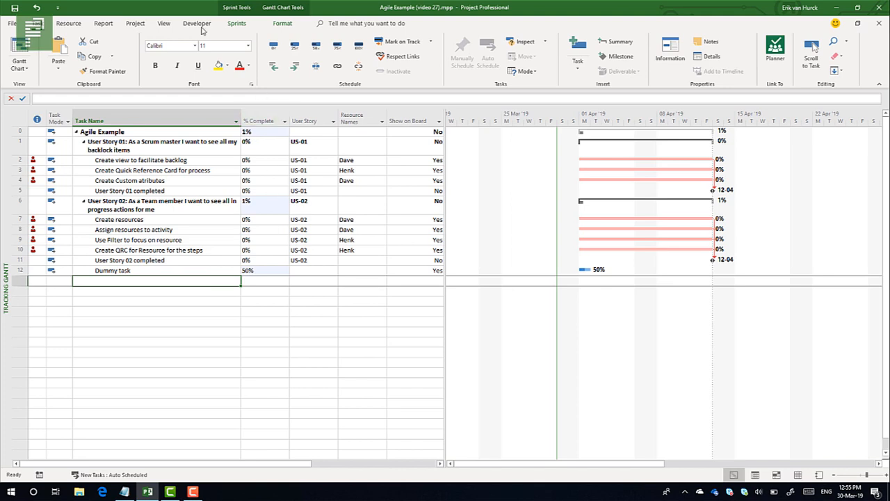
Return to the Task Board and move the Dummy task card to In progress and on to Done.
left_click(236, 23)
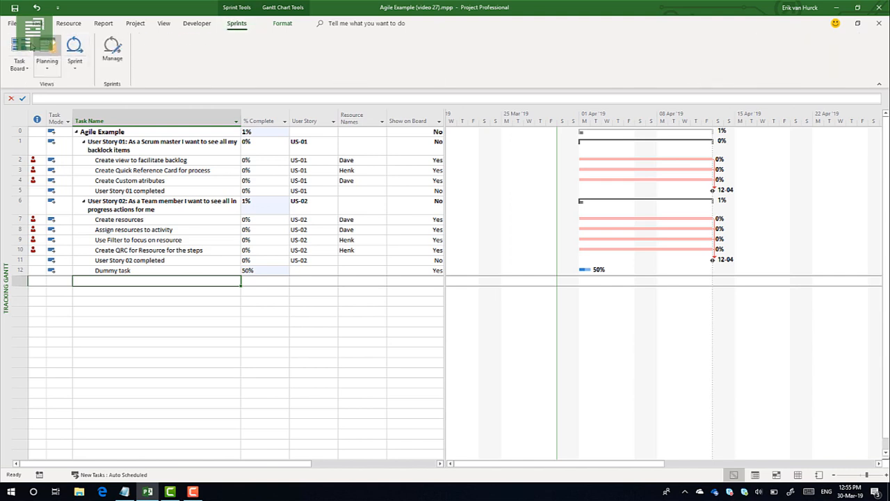
left_click(21, 47)
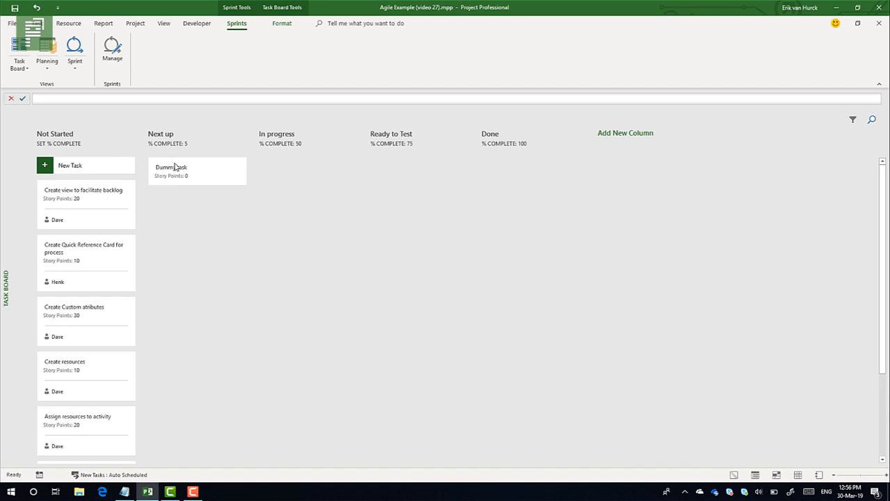
left_click_drag(177, 167, 287, 173)
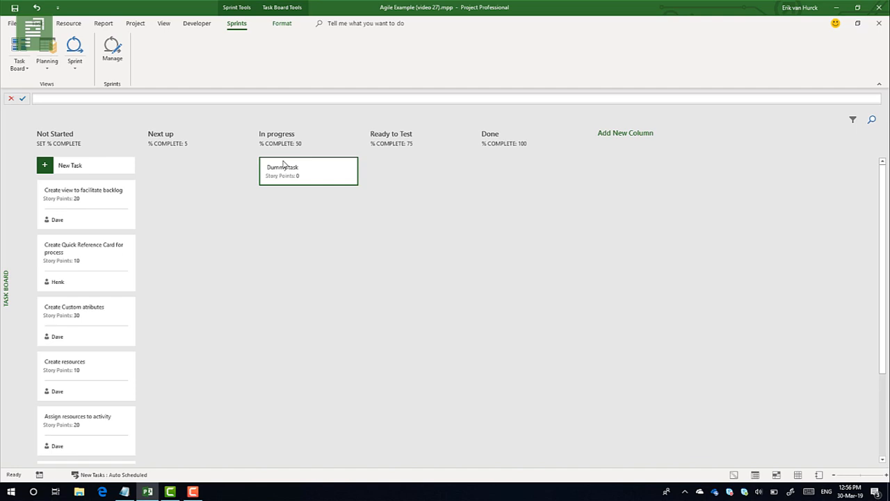
left_click_drag(283, 165, 491, 176)
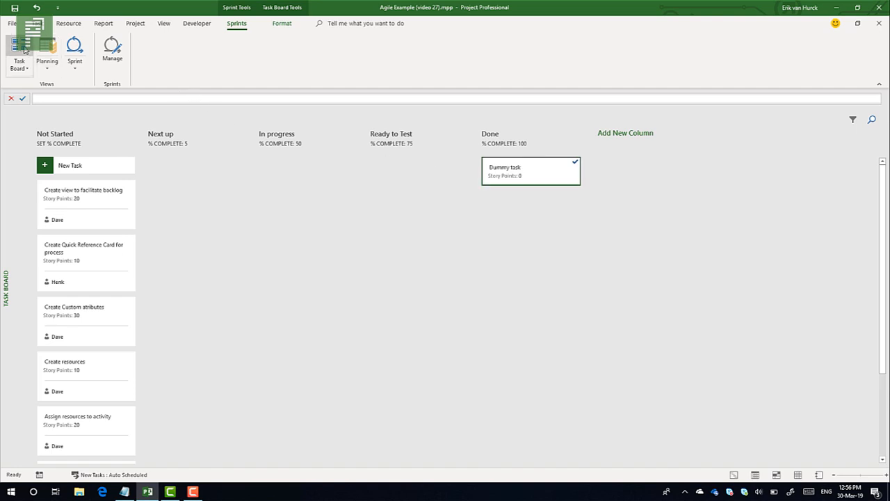
Check the Dummy task's % Complete value in the Tracking Gantt and return to the Task Board.
left_click(36, 23)
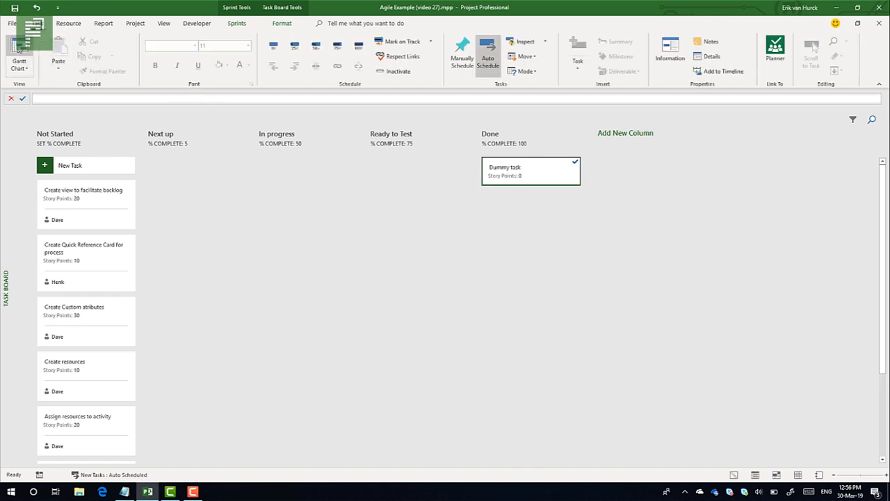
left_click(19, 54)
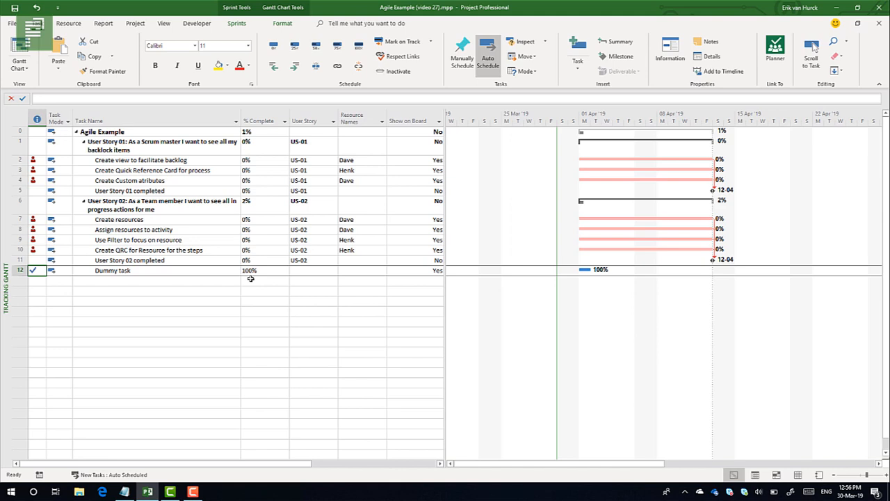
left_click(236, 23)
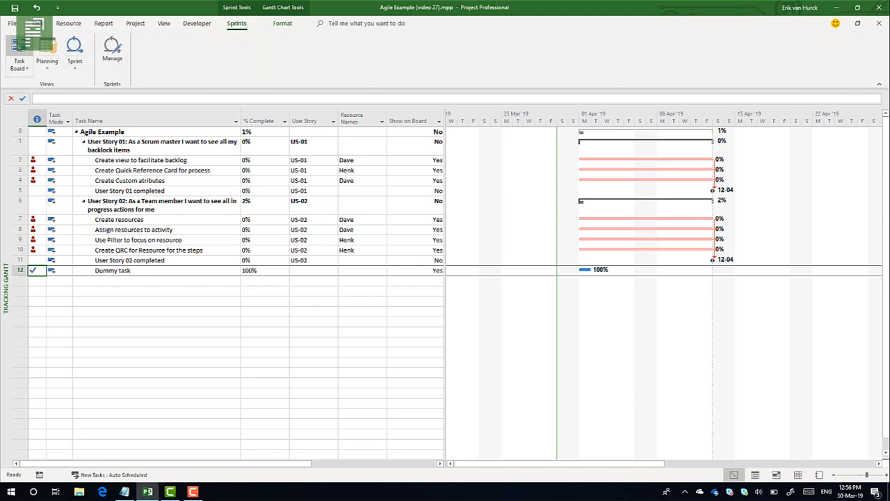
left_click(19, 49)
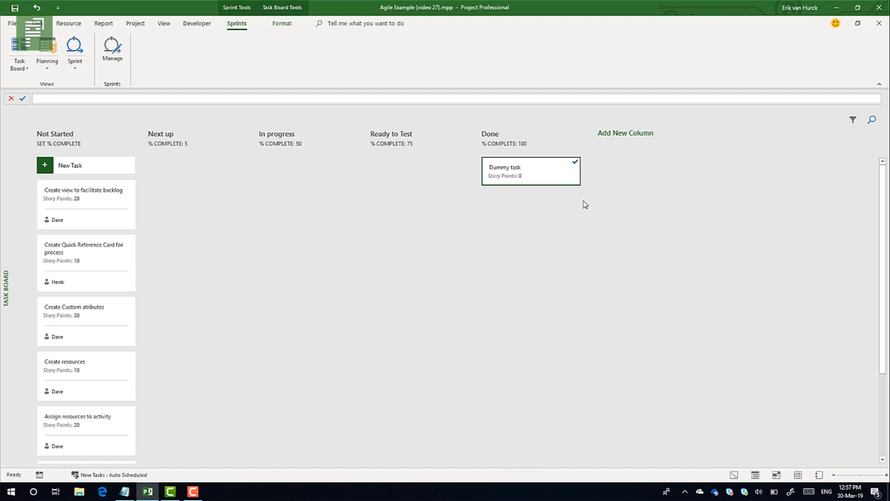
Show the Task Board filters and filter the cards by the User Story 01 summary task.
left_click(854, 120)
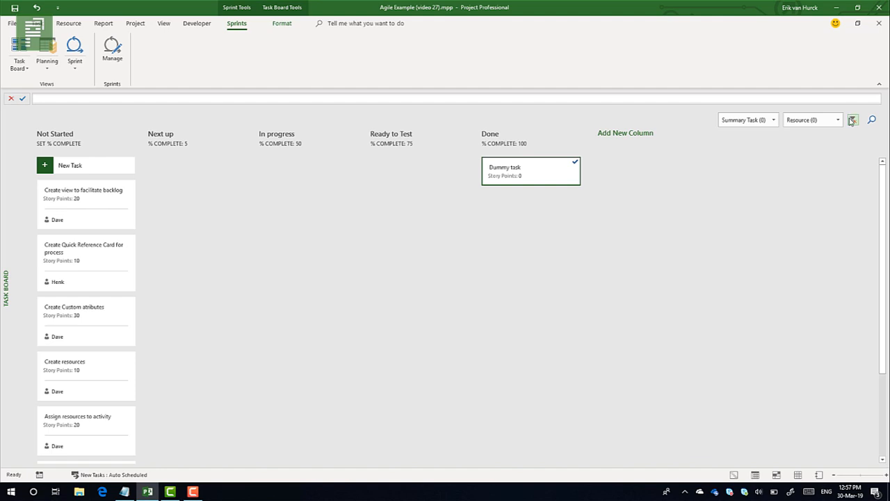
left_click(767, 122)
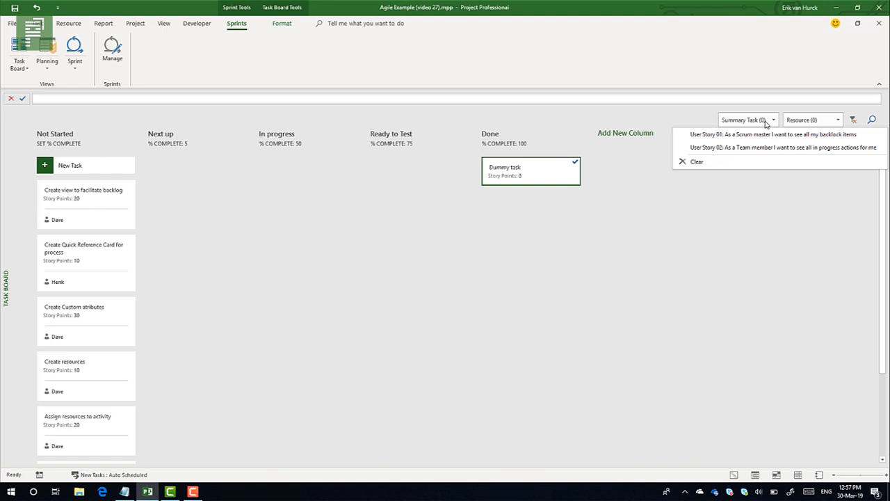
left_click(728, 135)
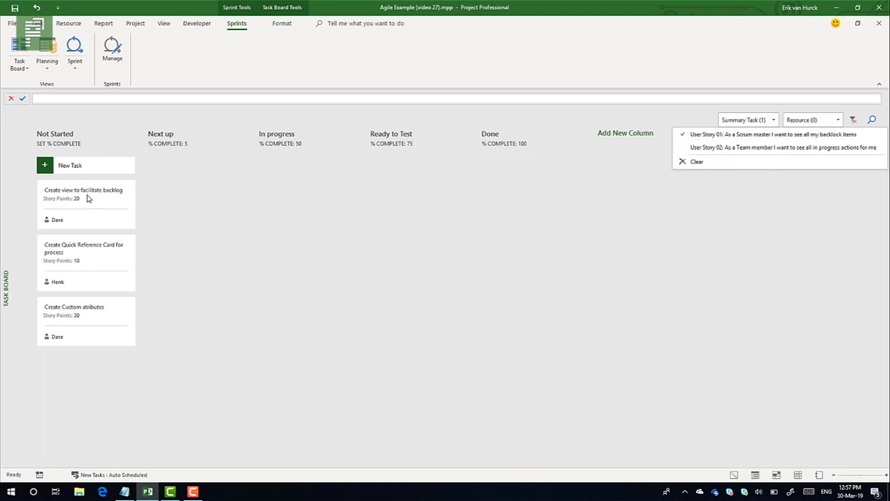
left_click(158, 195)
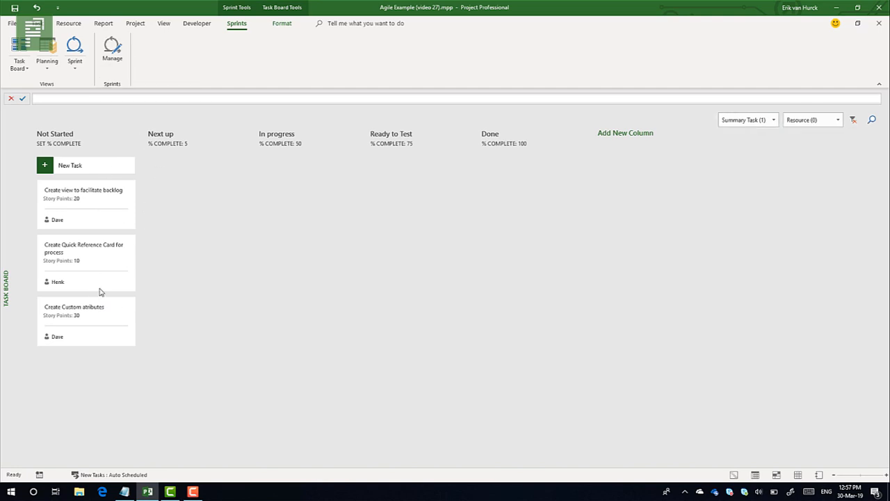
Add User Story 02 to the Summary Task filter and look through the cards on the board.
left_click(772, 120)
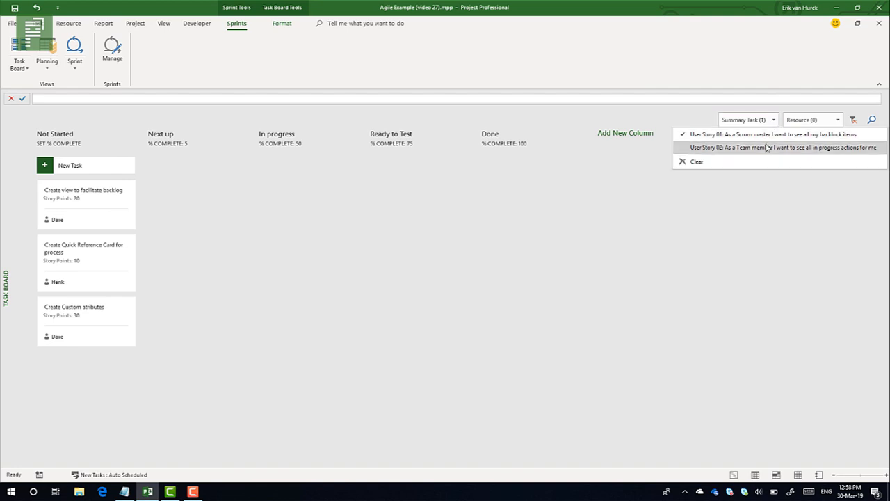
left_click(762, 149)
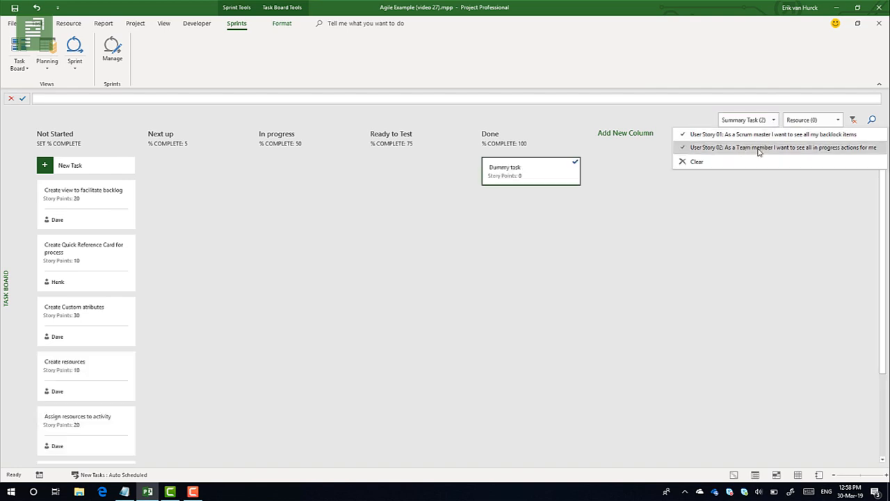
left_click(507, 263)
scroll(272, 232, "down", 5)
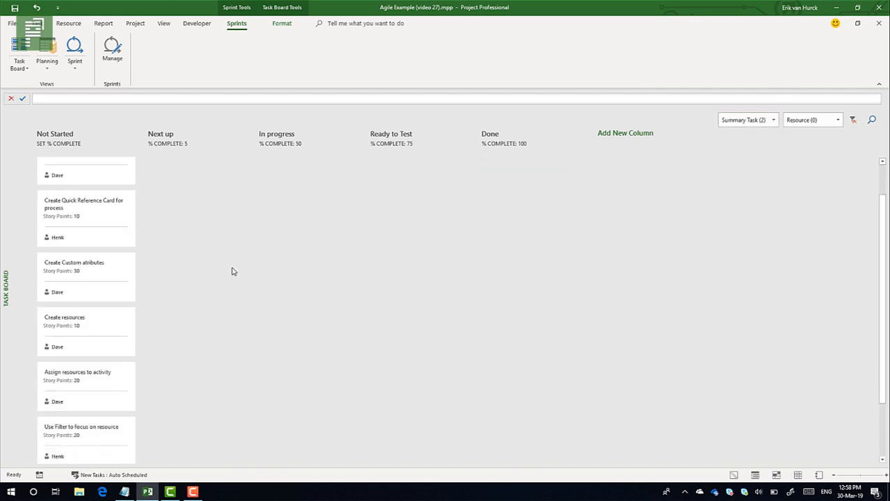
scroll(220, 321, "up", 5)
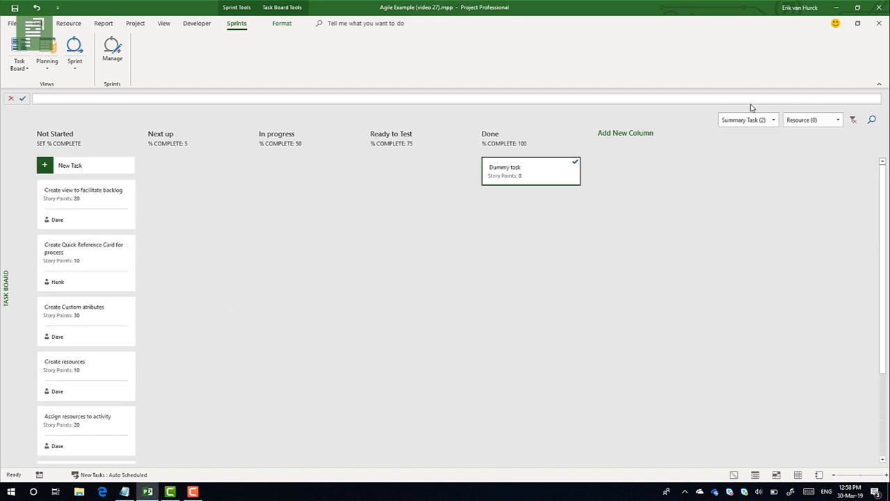
Clear the Summary Task filter and look through the full set of cards on the board.
left_click(770, 123)
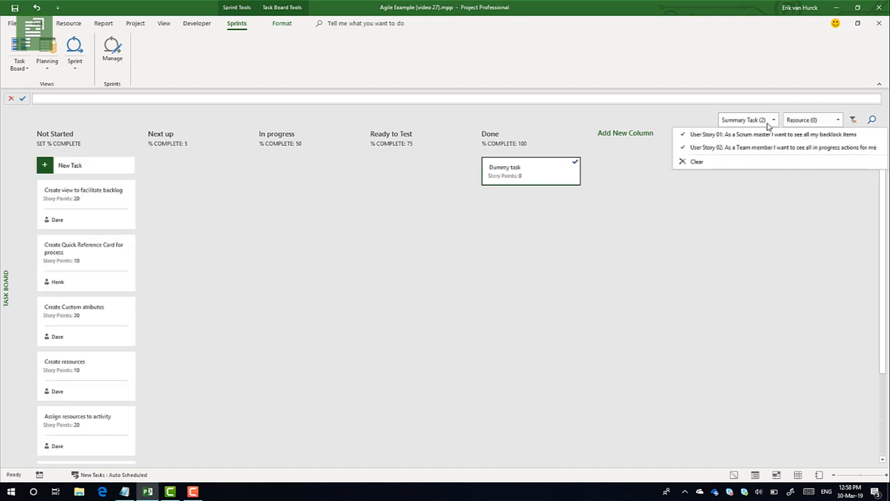
left_click(701, 162)
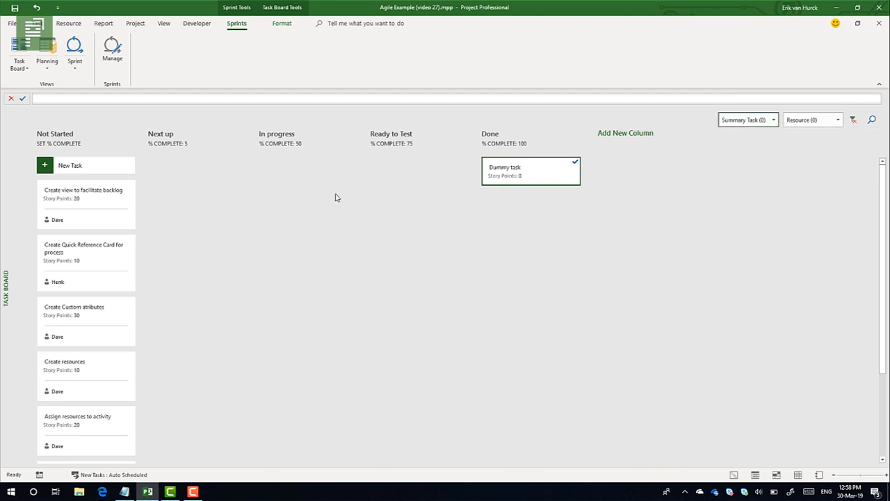
scroll(332, 196, "down", 3)
scroll(330, 187, "up", 3)
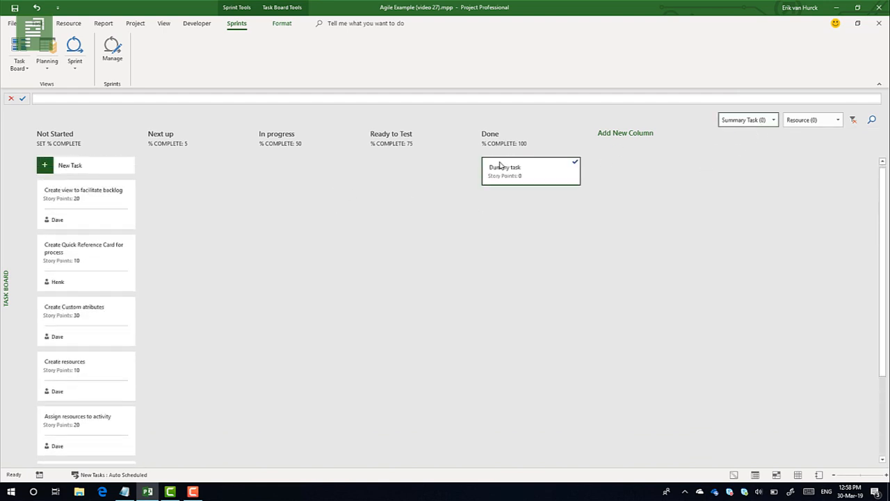
Try the Resource filter with each of the two named resources separately and with both together, and clear the selection.
left_click(816, 119)
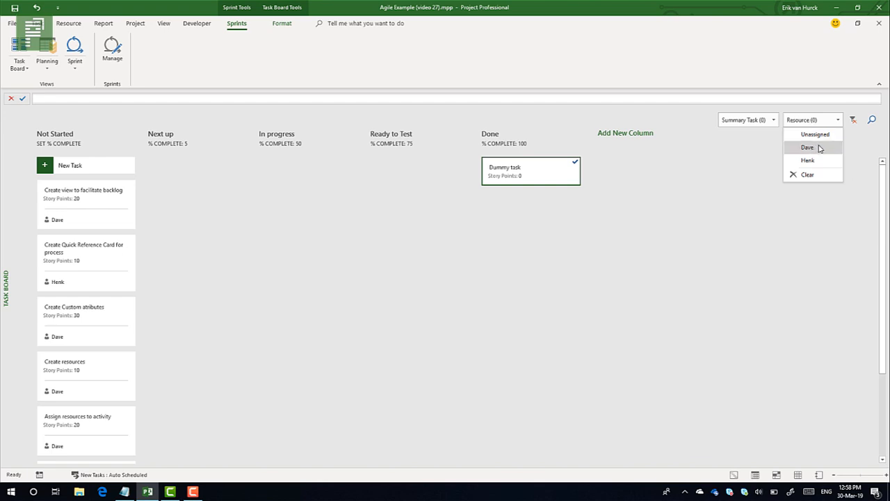
left_click(807, 147)
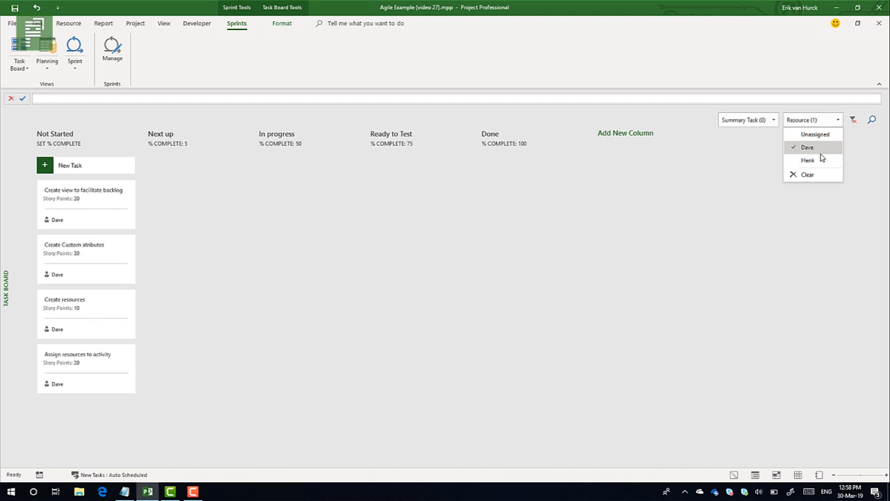
left_click(807, 160)
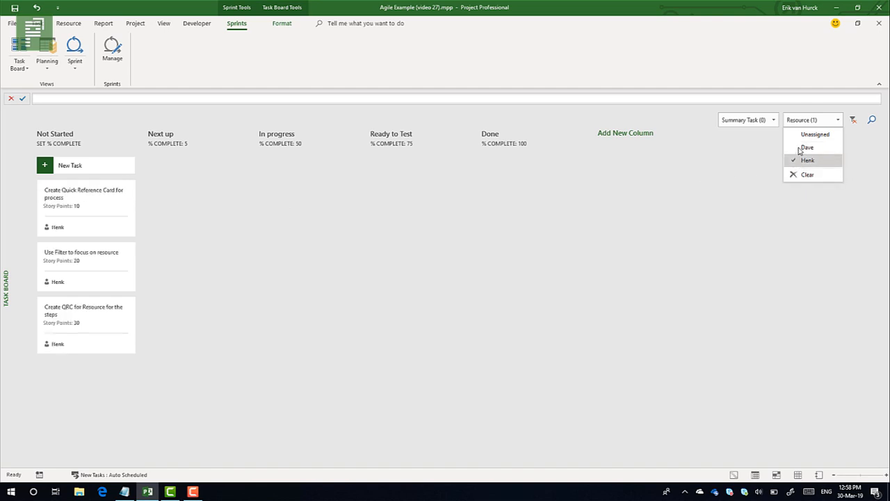
left_click(805, 150)
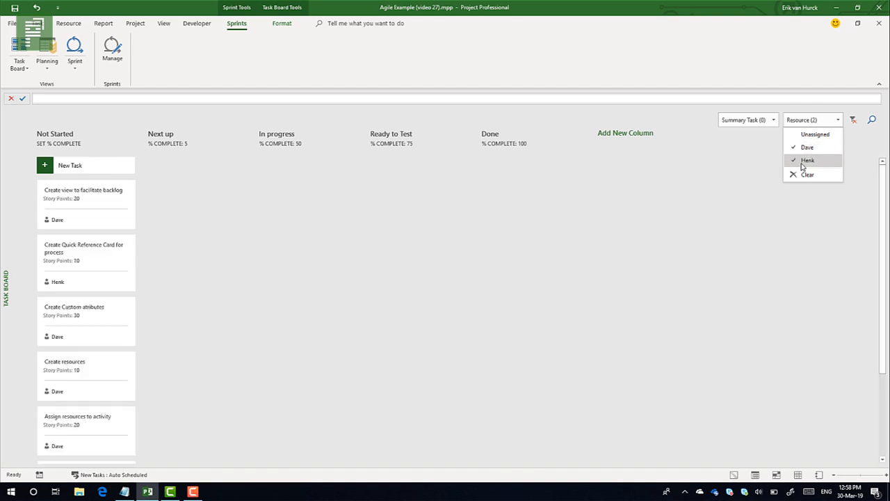
left_click(807, 161)
left_click(807, 161)
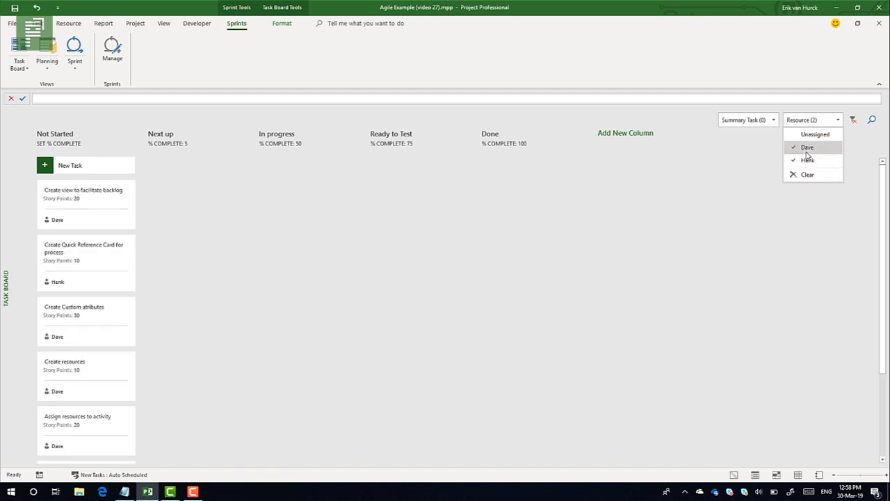
left_click(807, 148)
left_click(807, 148)
left_click(807, 148)
left_click(807, 162)
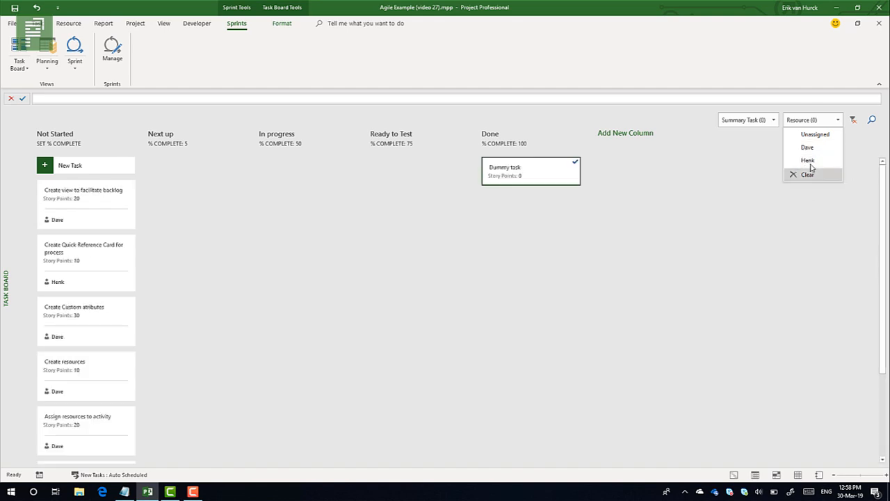
Filter the board to the second named resource and move Create Quick Reference Card for process and Use Filter to focus on resource to Next up.
left_click(807, 148)
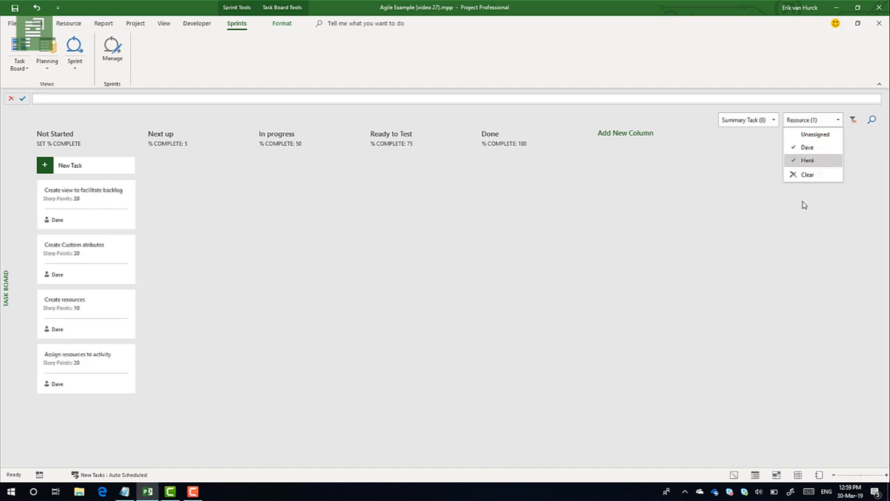
left_click(807, 161)
left_click(806, 148)
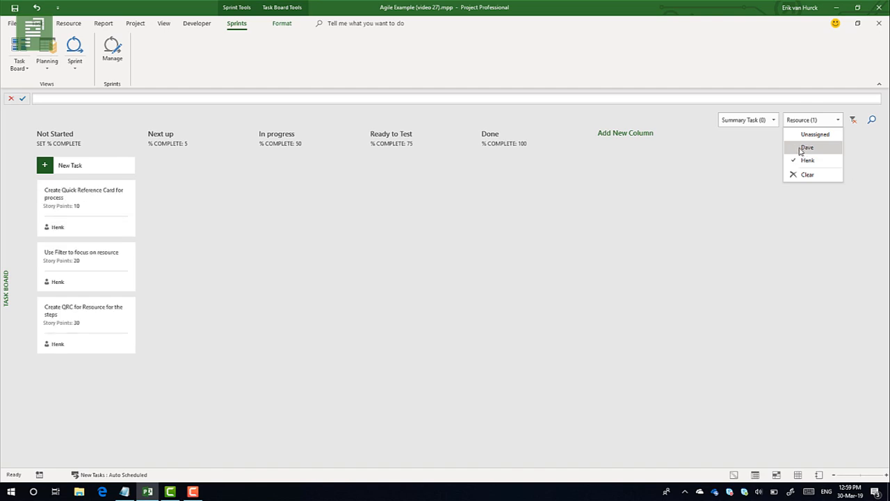
left_click(425, 197)
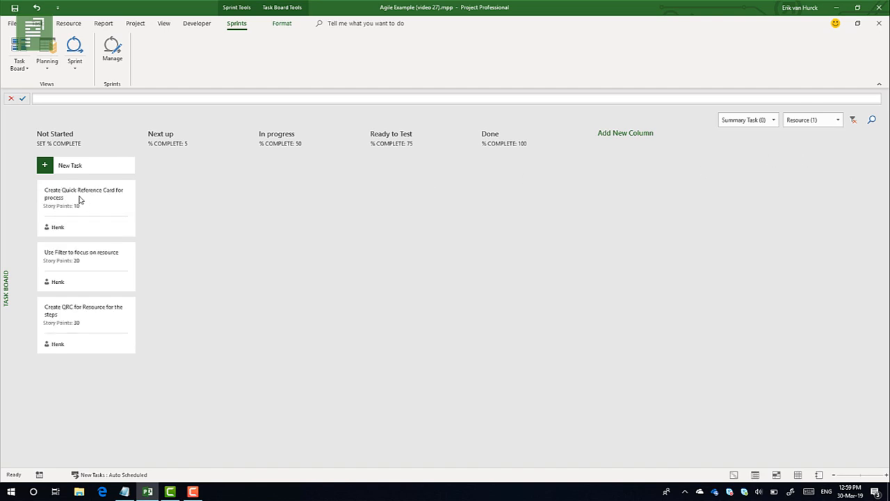
left_click_drag(127, 192, 155, 179)
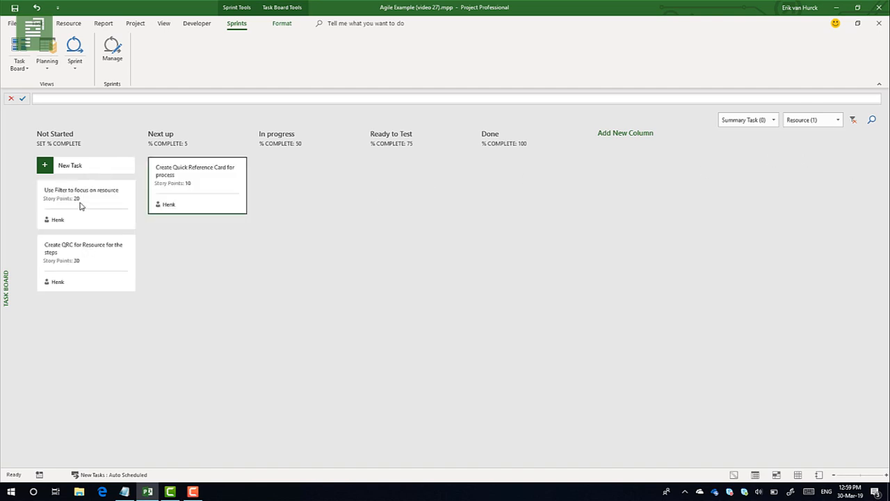
left_click_drag(112, 205, 175, 247)
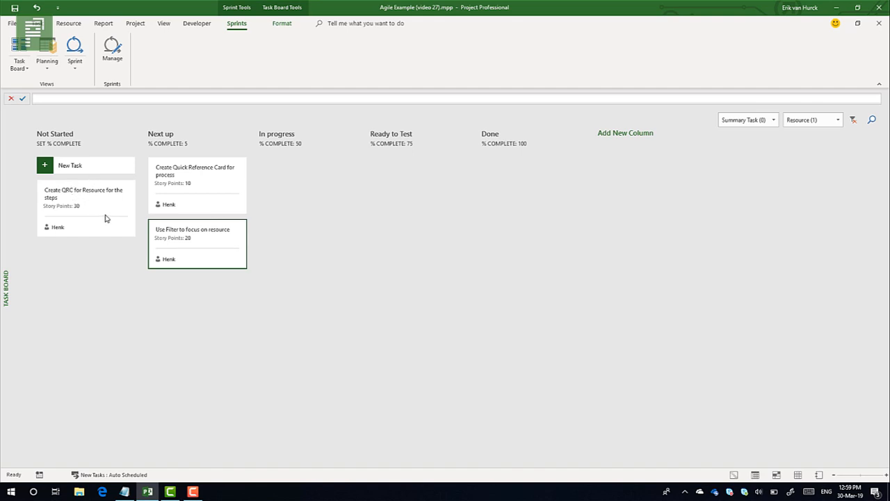
Filter the board to the first named resource and move Assign resources to activity and Create view to facilitate backlog to Next up.
left_click(816, 120)
left_click(809, 148)
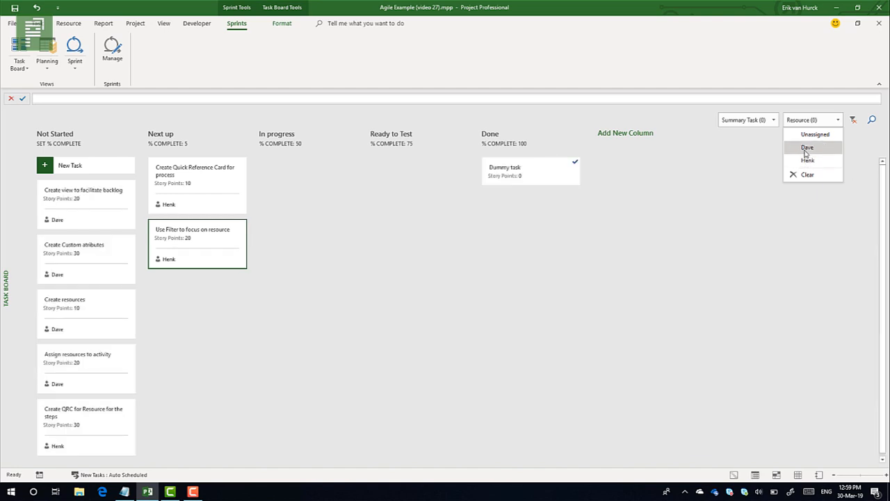
left_click(807, 160)
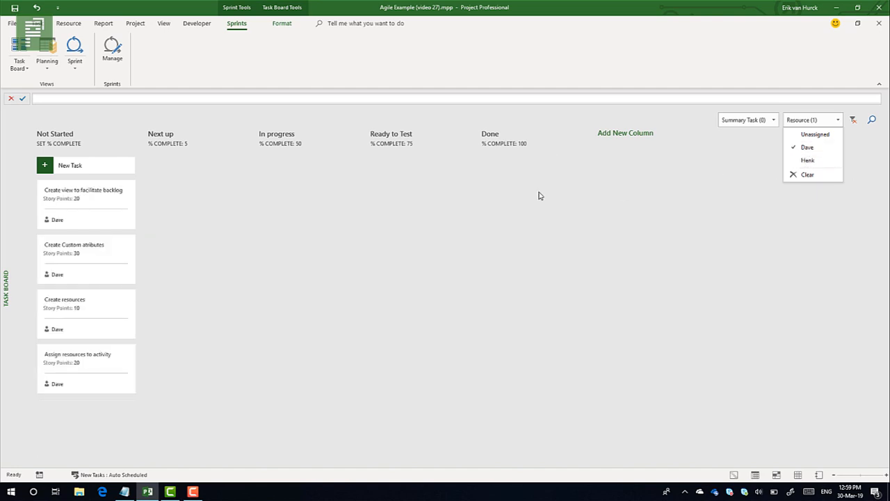
left_click(171, 195)
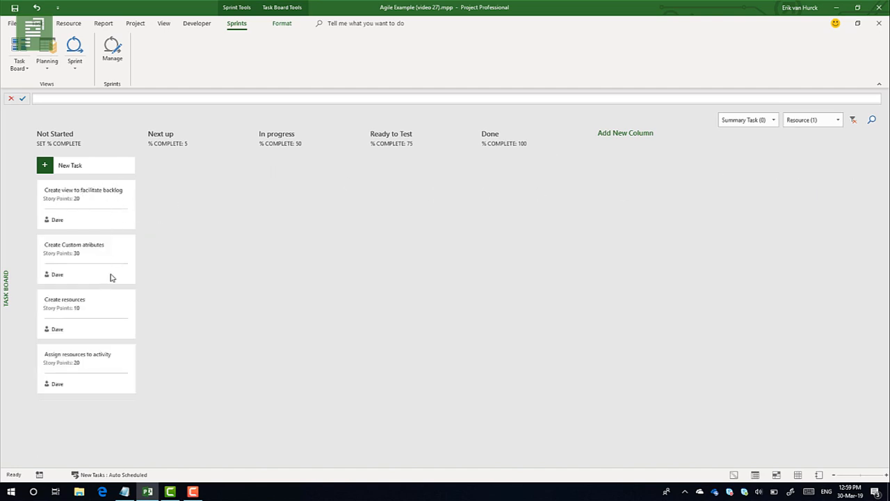
left_click_drag(94, 304, 97, 304)
left_click_drag(80, 366, 150, 158)
left_click_drag(80, 194, 211, 238)
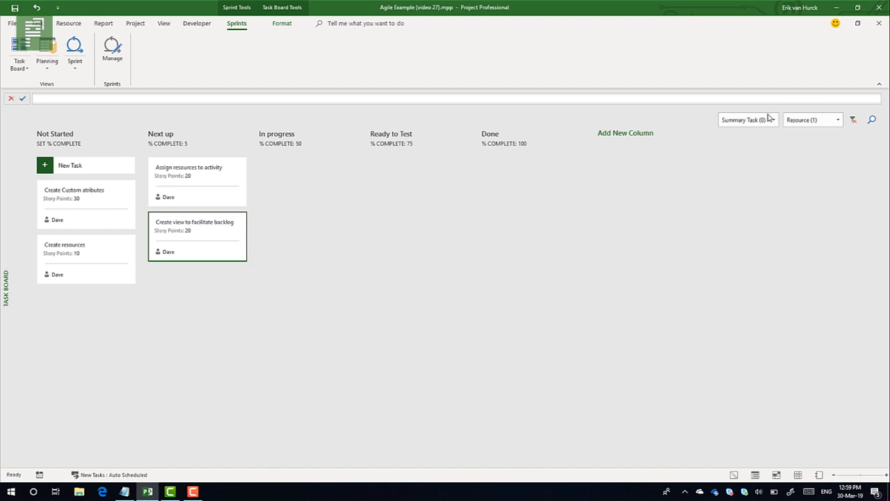
Clear the Resource filter so the board shows the cards of all resources.
left_click(813, 119)
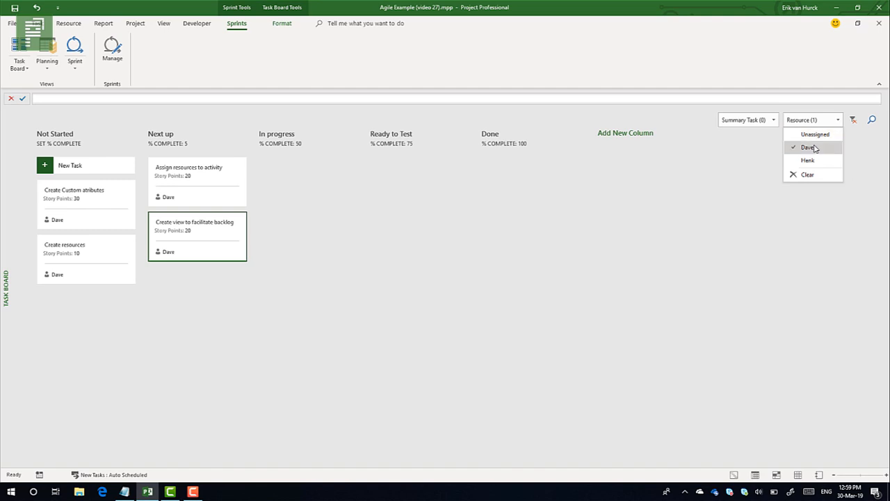
left_click(807, 172)
left_click(624, 237)
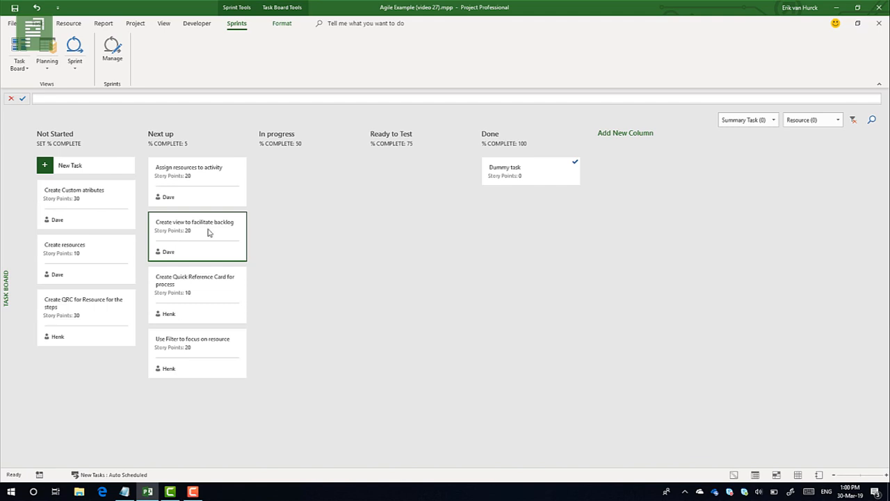
Hide the % Complete mapping under the Task Board column headings and show it again.
left_click(282, 25)
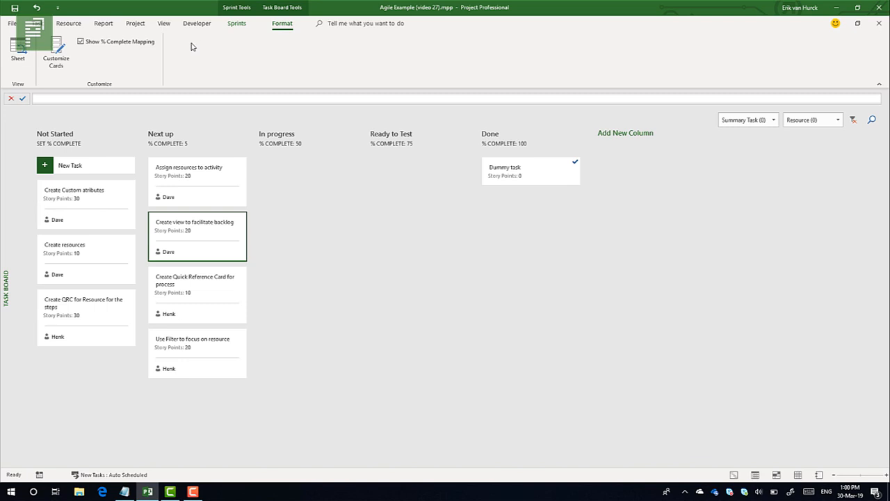
left_click(82, 43)
left_click(94, 44)
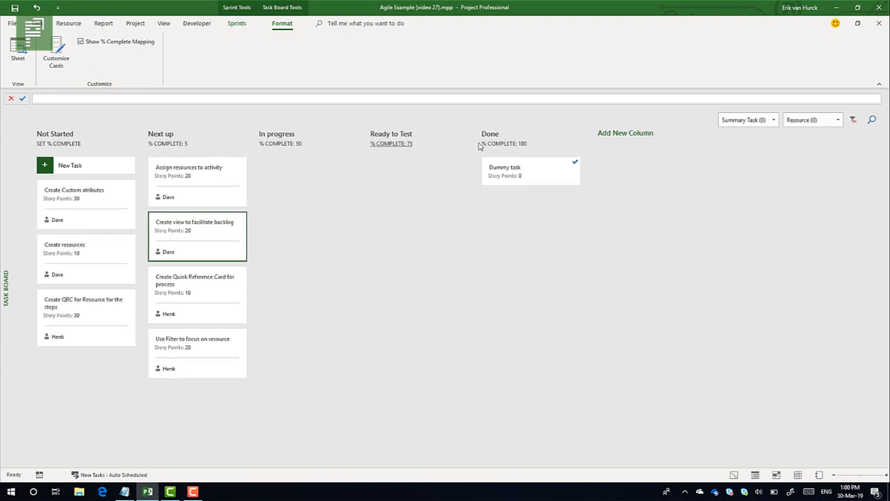
left_click(80, 43)
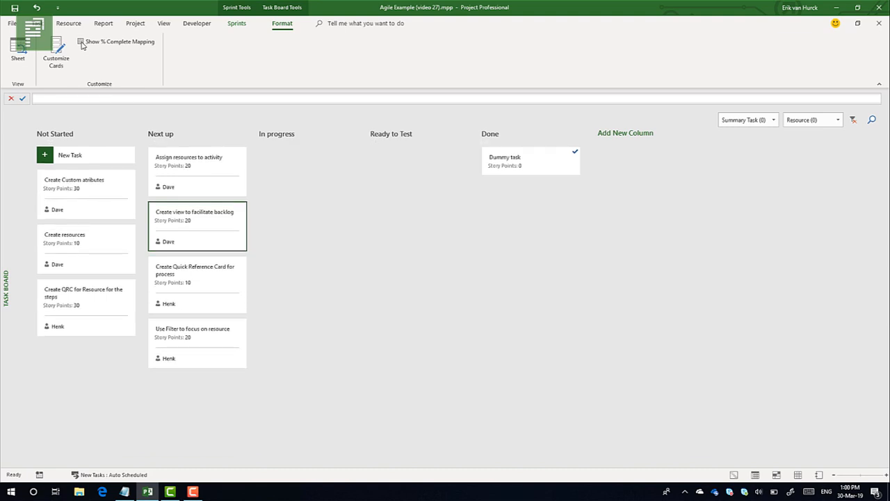
left_click(80, 42)
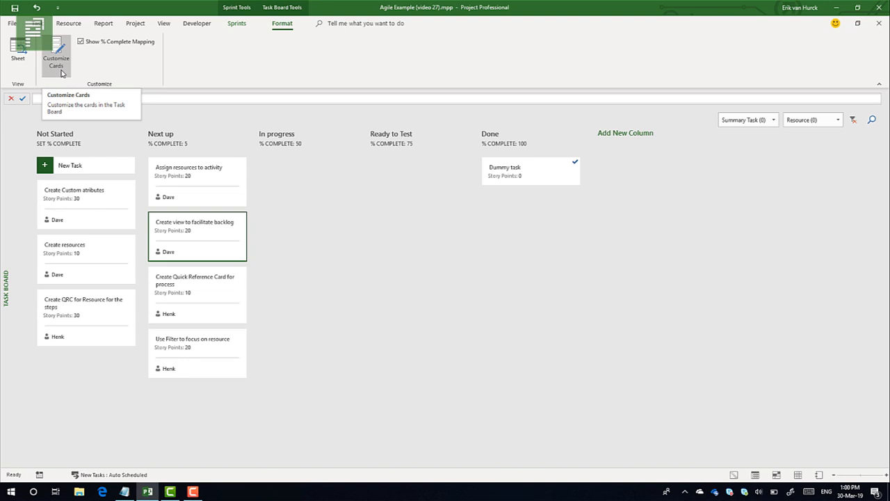
Customize the Task Board cards to also show the User Story (Text1) field.
left_click(58, 66)
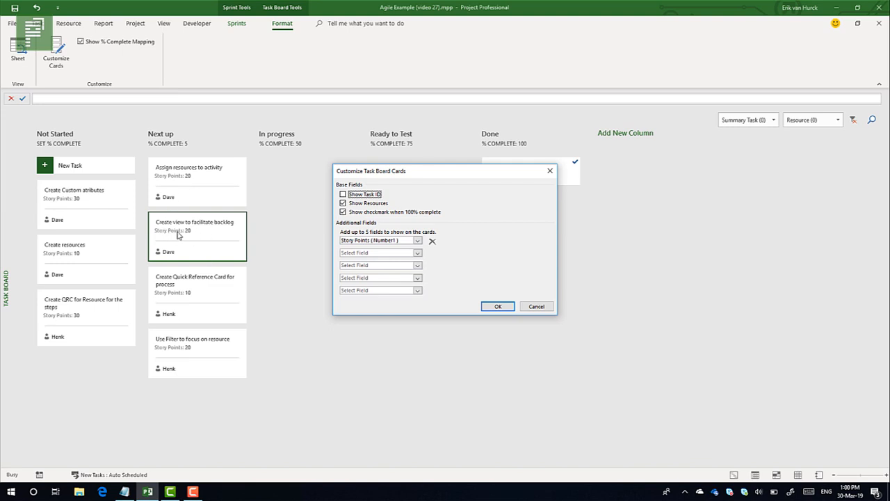
left_click(417, 253)
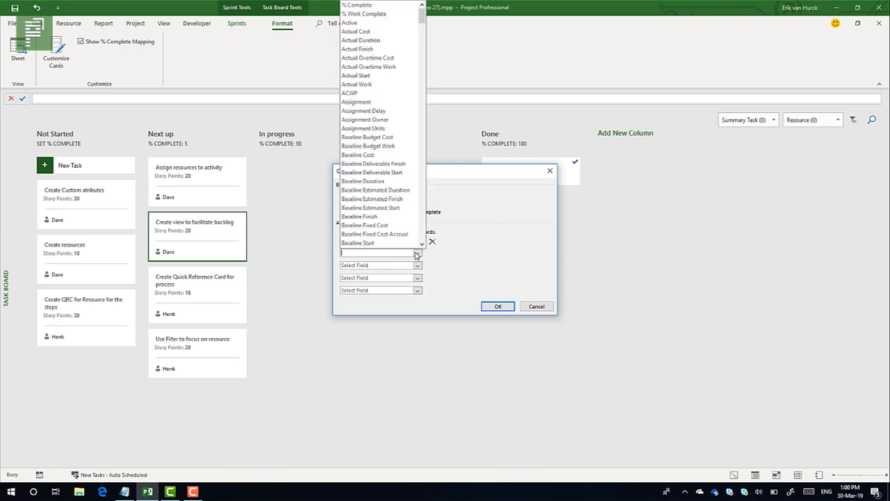
type("User Story ( Text1")
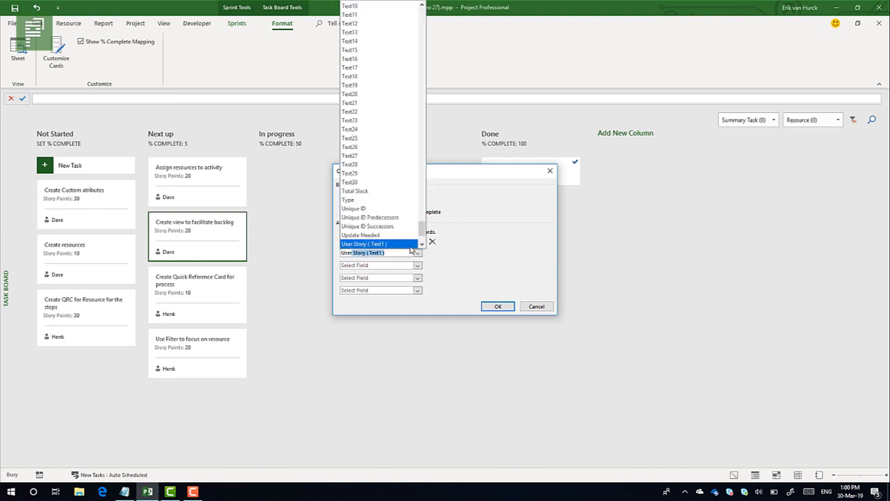
left_click(402, 244)
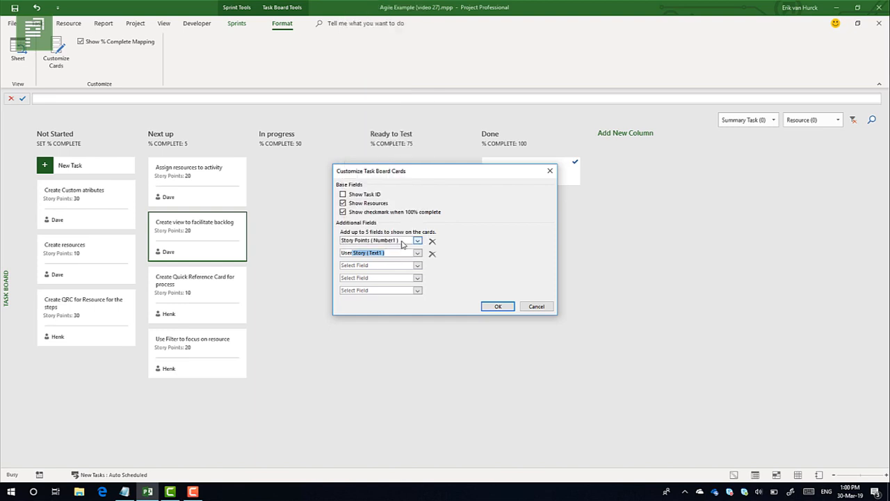
left_click(496, 307)
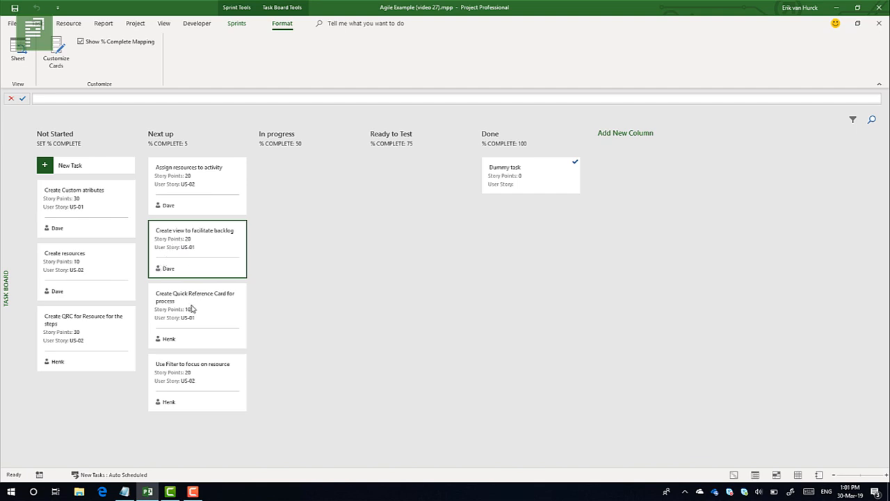
Reorder the Next up column so the two US-01 cards come first, starting with Create view to facilitate backlog.
left_click_drag(185, 257, 188, 191)
left_click_drag(200, 328, 200, 263)
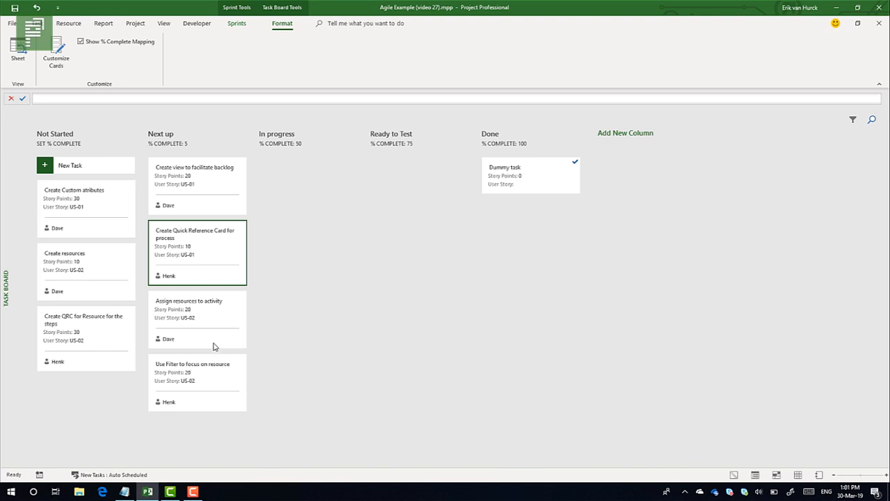
Switch to the Sprint Planning Board and move the Use Filter to focus on resource card to Sprint 1.
left_click(236, 24)
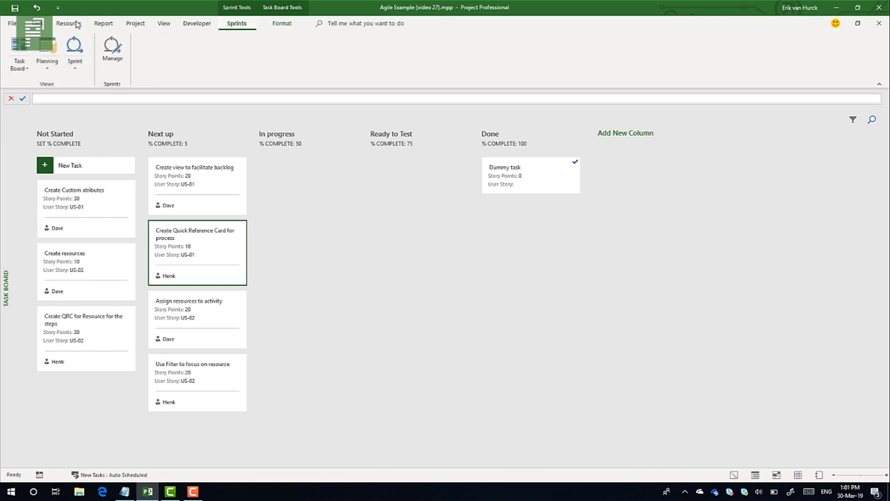
left_click(46, 64)
left_click(55, 86)
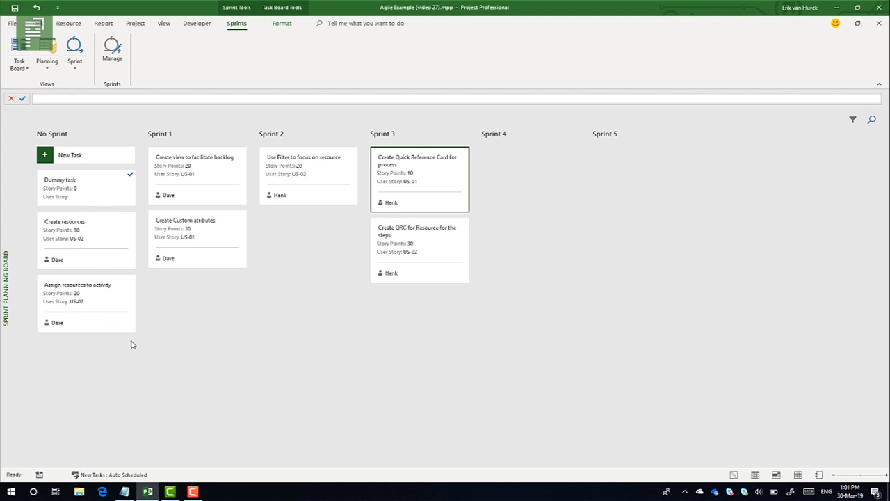
left_click(197, 167)
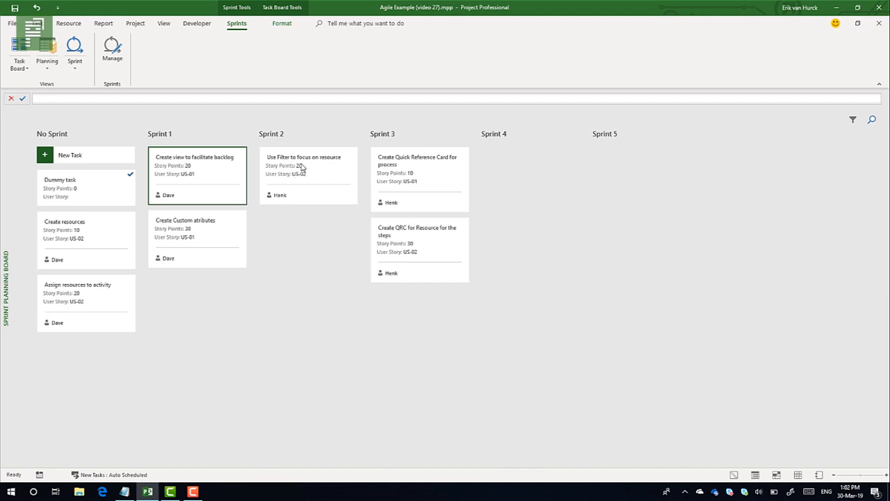
left_click_drag(302, 167, 195, 295)
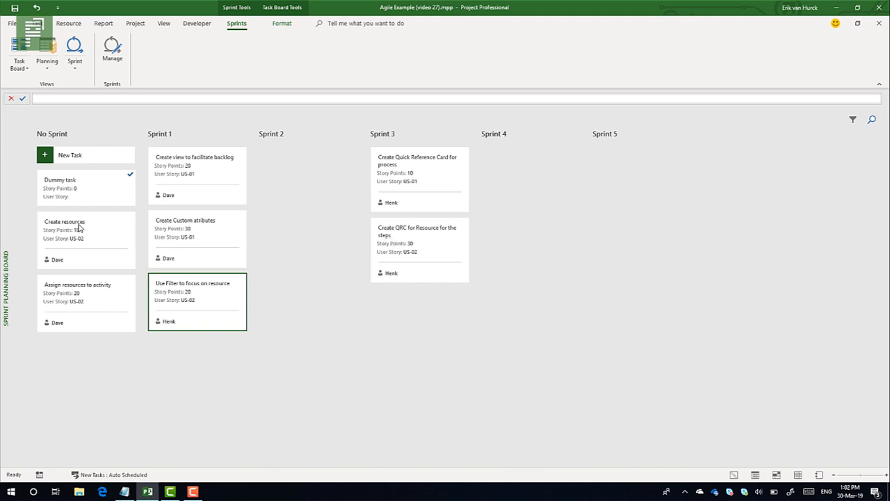
Move Create resources, Use Filter to focus on resource and Create Quick Reference Card for process to Sprint 2, and Assign resources to activity to Sprint 3.
left_click_drag(79, 228, 274, 167)
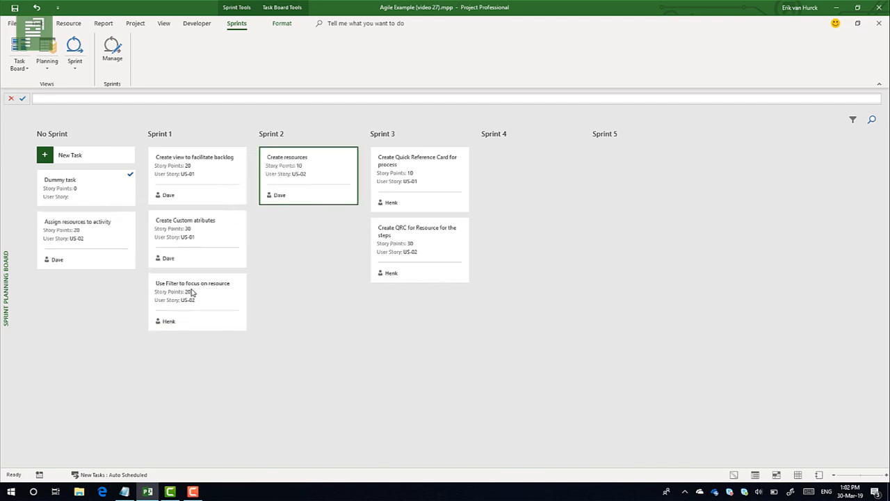
left_click_drag(201, 291, 269, 241)
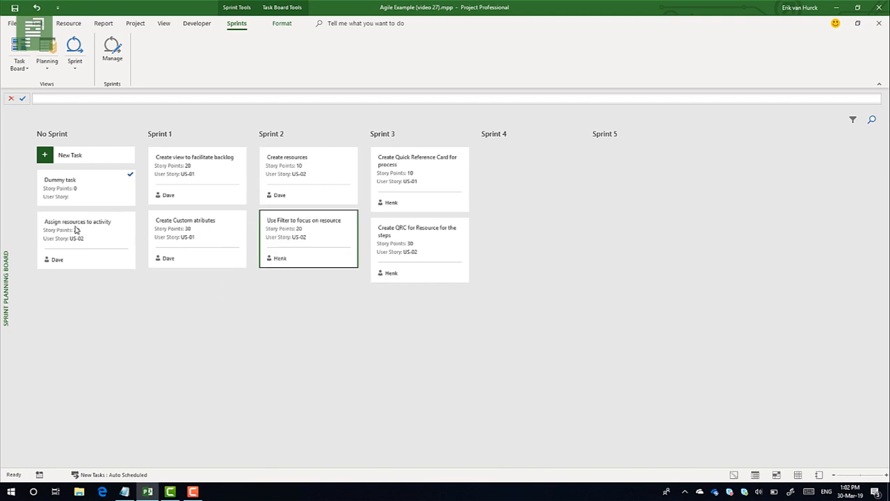
left_click_drag(75, 231, 412, 209)
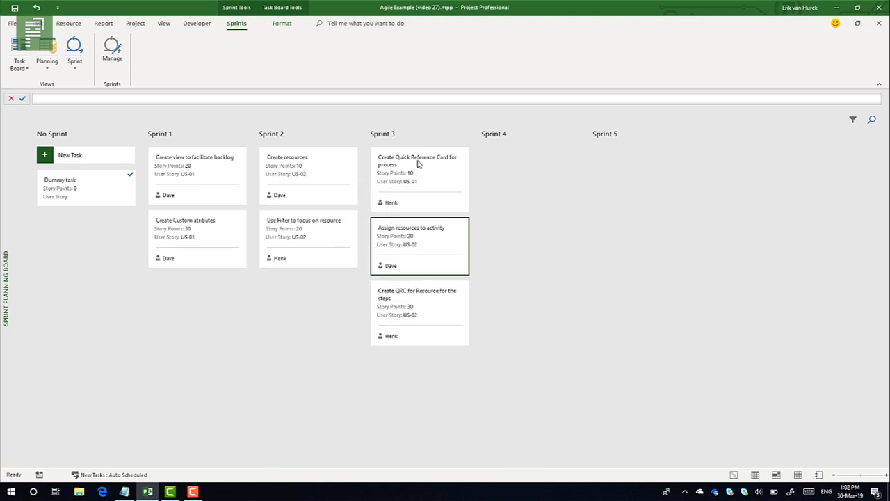
left_click_drag(415, 174, 311, 249)
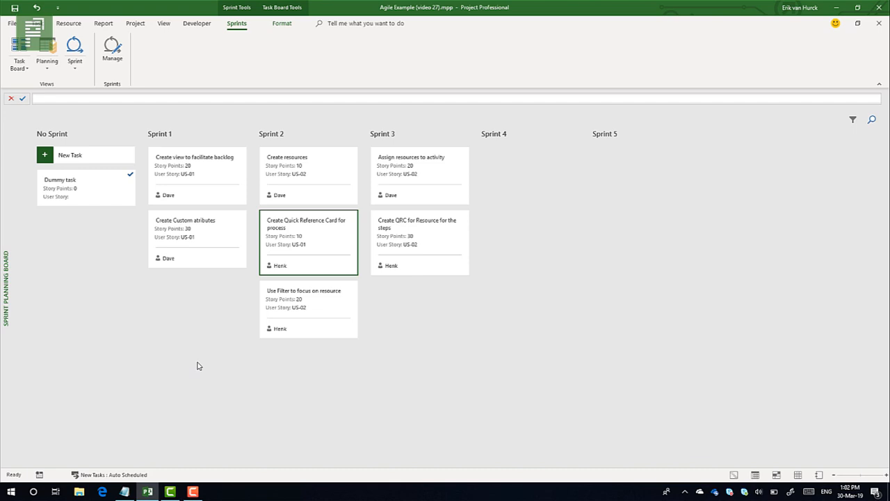